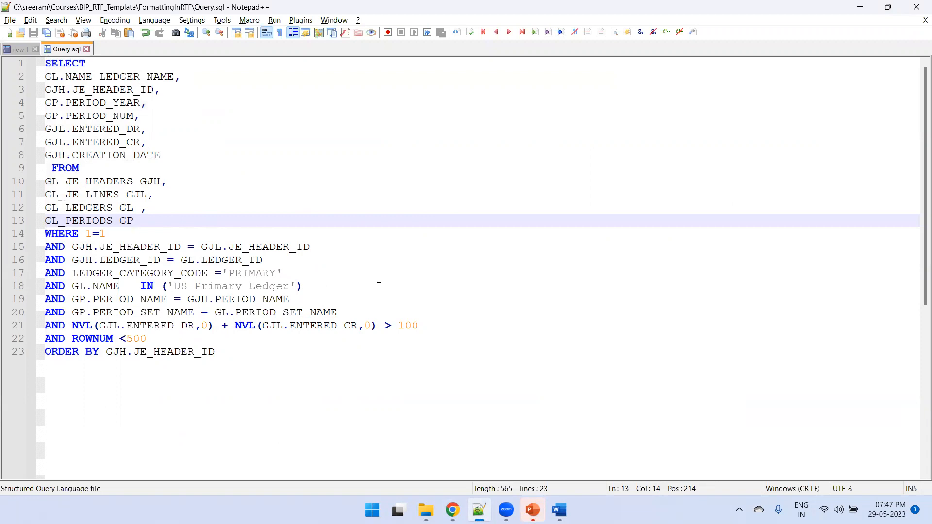
Switch to Chrome, export the GLJELinesDataFormatDM sample data as XML and show the downloaded file in its folder.
key(alt+Tab)
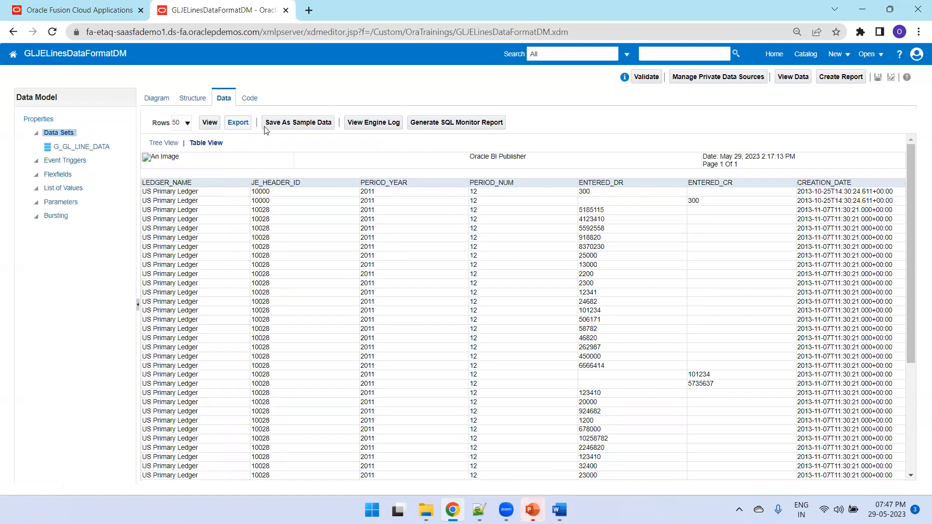
click(241, 124)
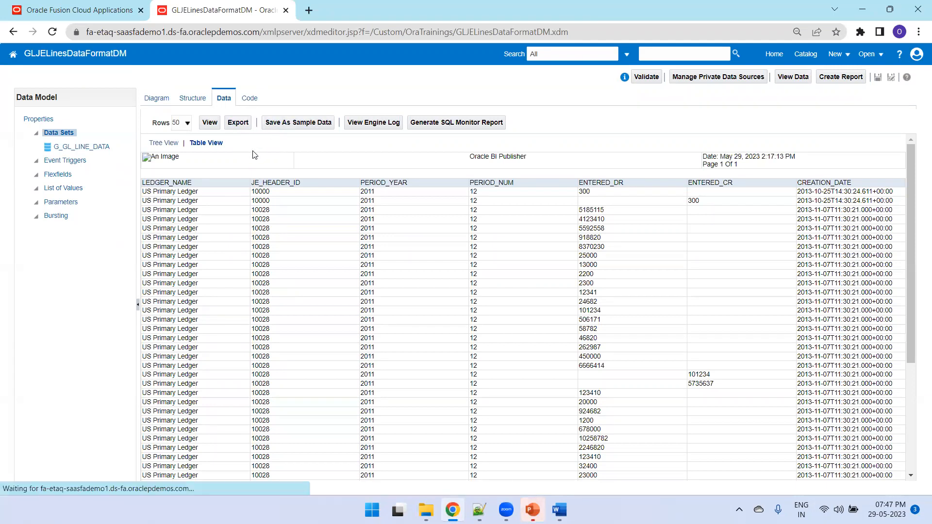
key(ctrl+j)
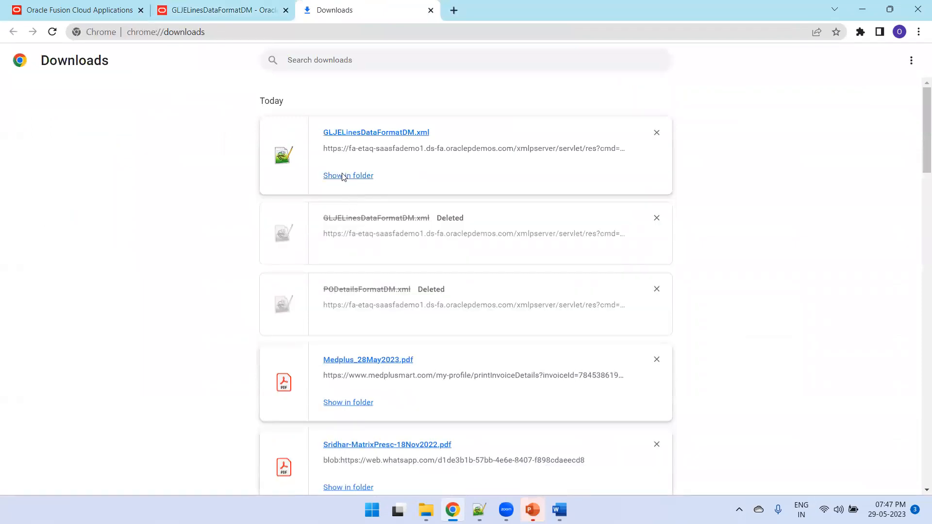
click(347, 176)
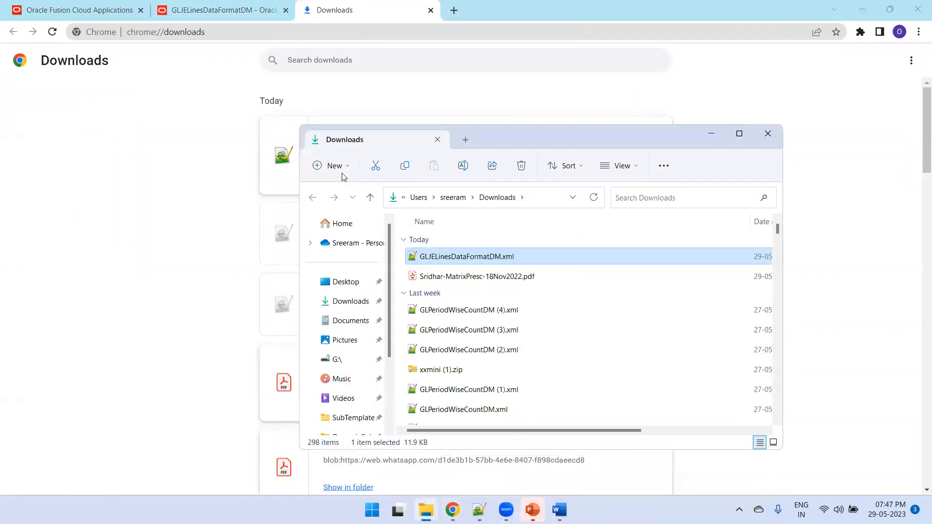
Move GLJELinesDataFormatDM.xml from Downloads into the FormattingInRTF folder, replacing the existing copy, and open it.
click(204, 257)
mouse_move(423, 504)
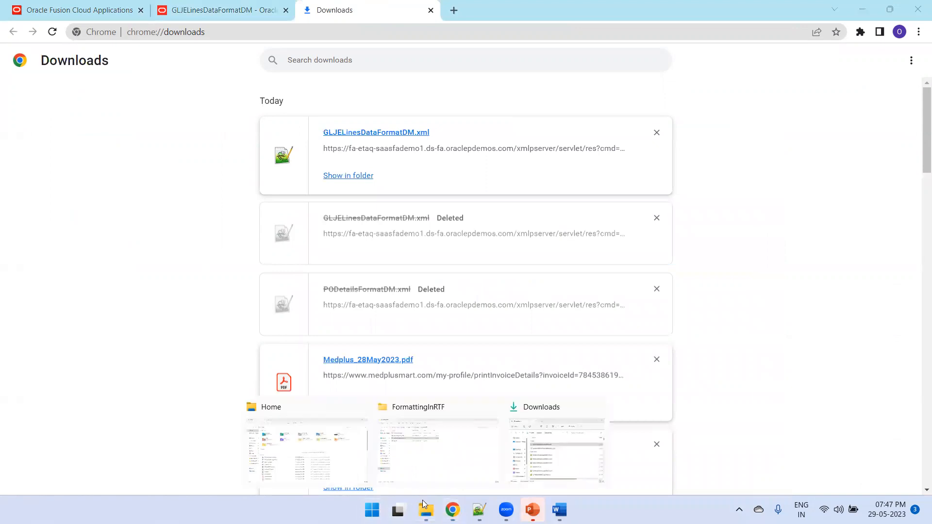
click(418, 447)
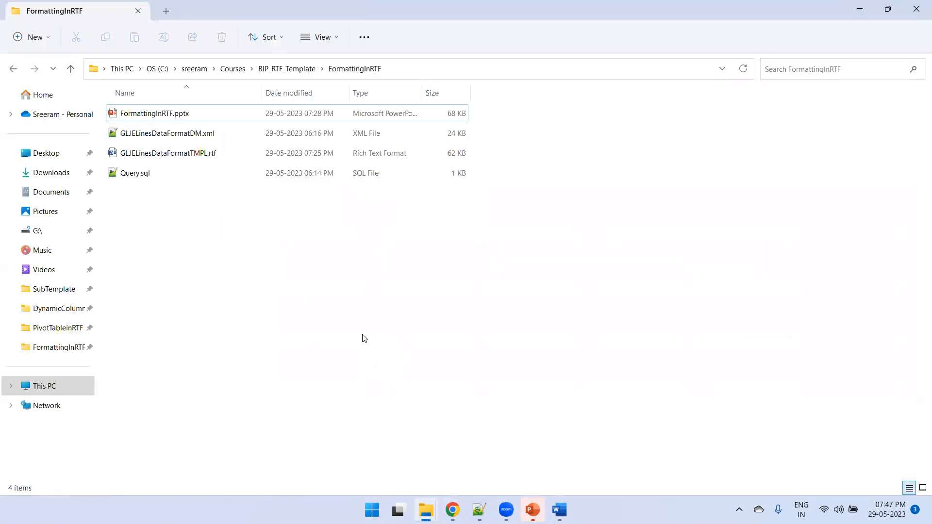
key(ctrl+v)
click(276, 203)
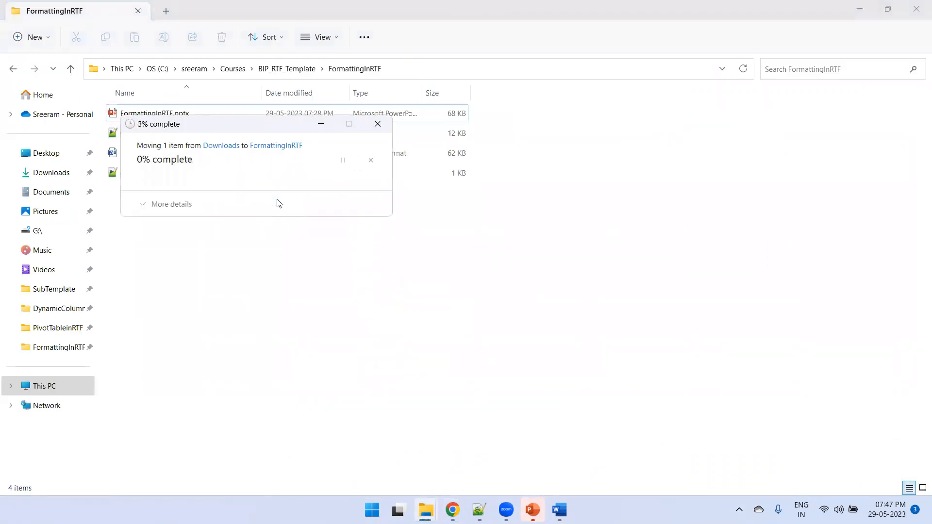
click(185, 136)
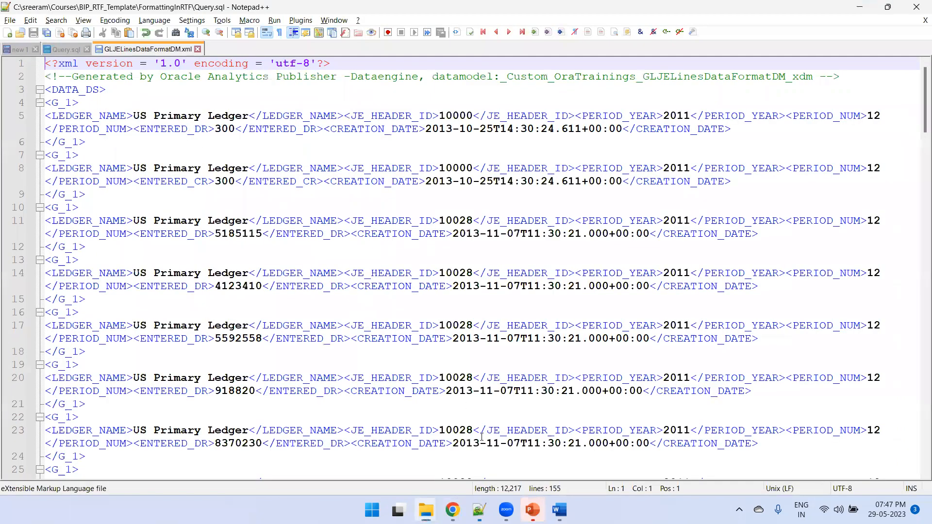
Create a blank Word document and start saving it into the BIP_RTF_Template\FormattingInRTF folder.
click(559, 509)
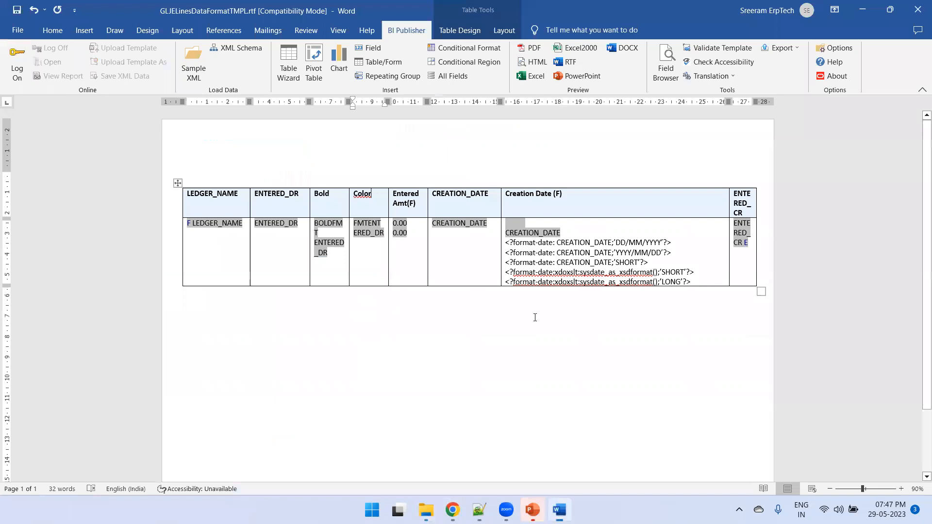
key(ctrl+n)
key(ctrl+s)
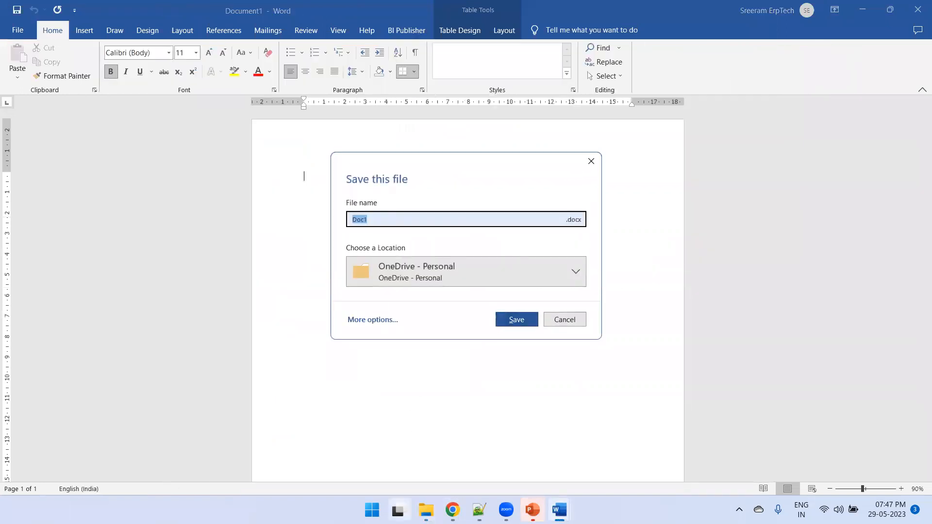
mouse_move(426, 510)
click(413, 436)
click(480, 68)
key(ctrl+c)
key(alt+Tab)
click(379, 322)
click(200, 233)
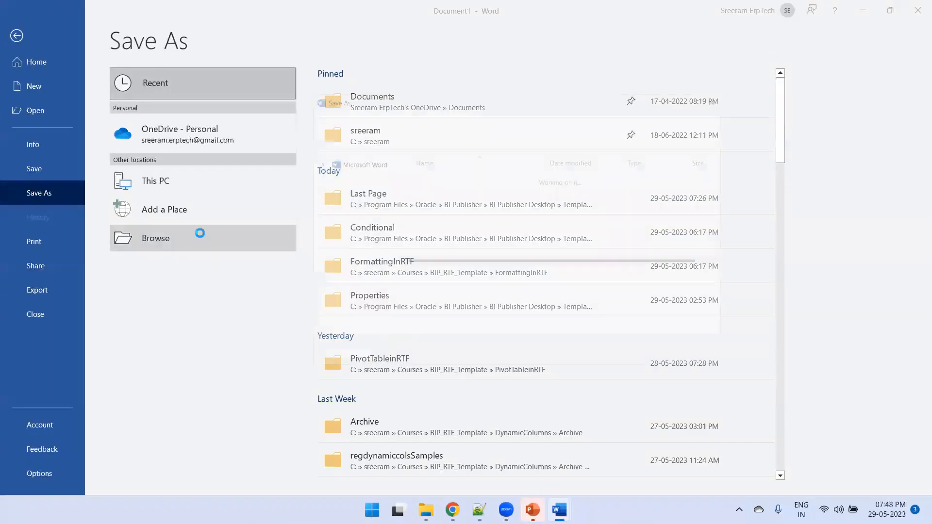
key(ctrl+v)
key(Return)
Save the document as GLJELinesDataFormatTMPLV2.rtf in Rich Text Format.
text(G)
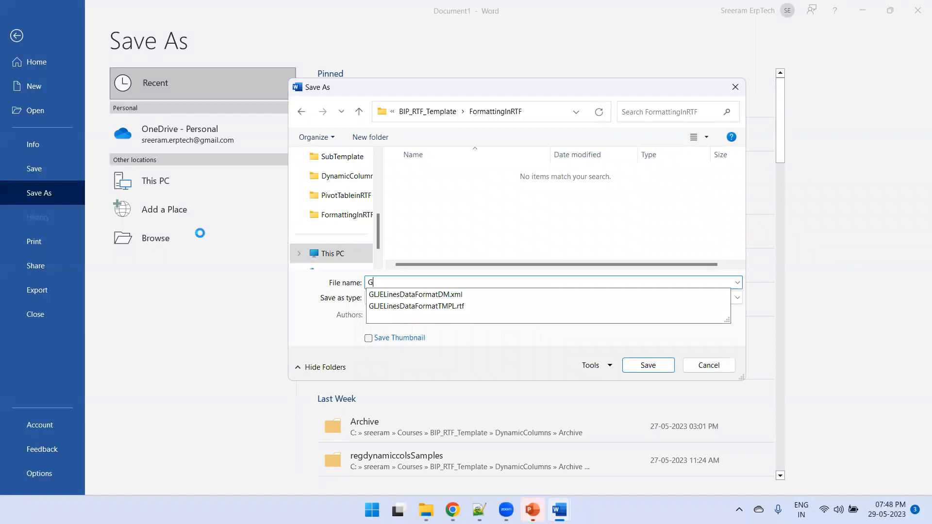
key(Down)
key(Down)
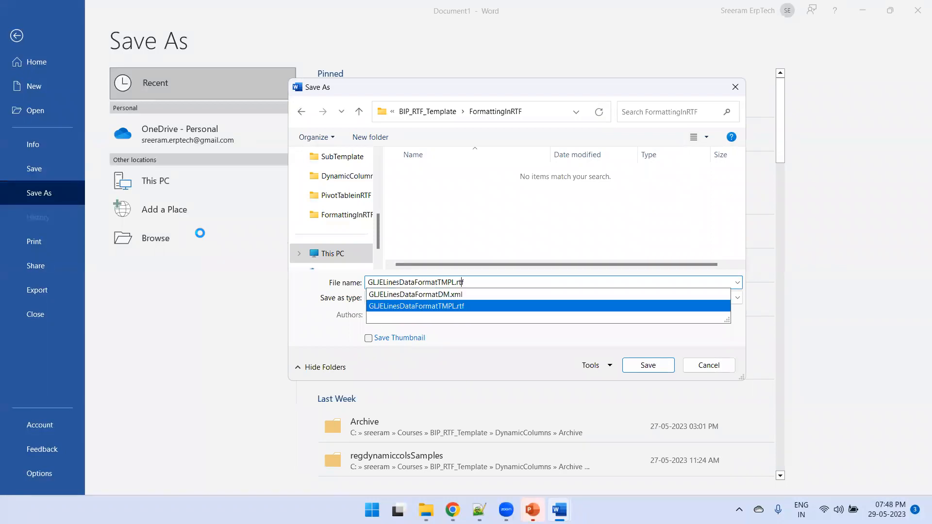
text(V2)
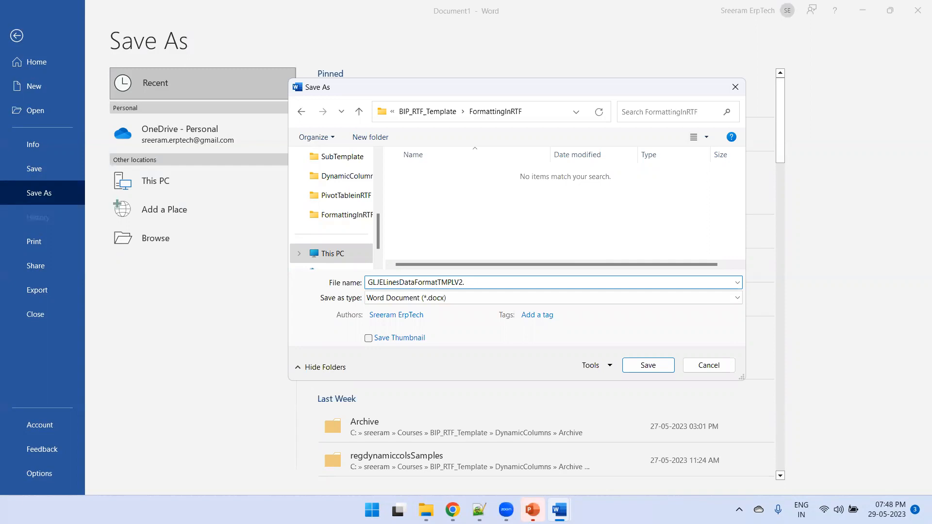
key(Tab)
key(r)
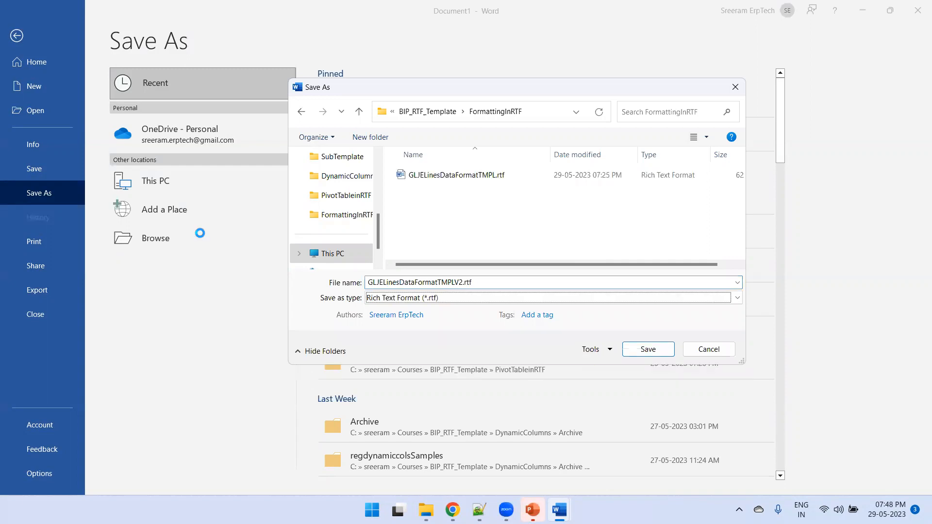
click(635, 350)
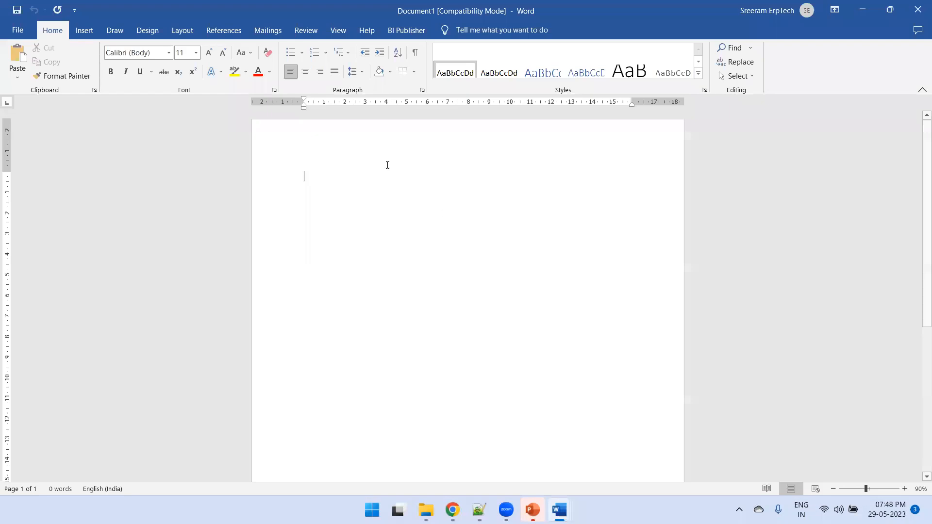
Load GLJELinesDataFormatDM.xml into the BI Publisher template as sample XML data.
click(410, 31)
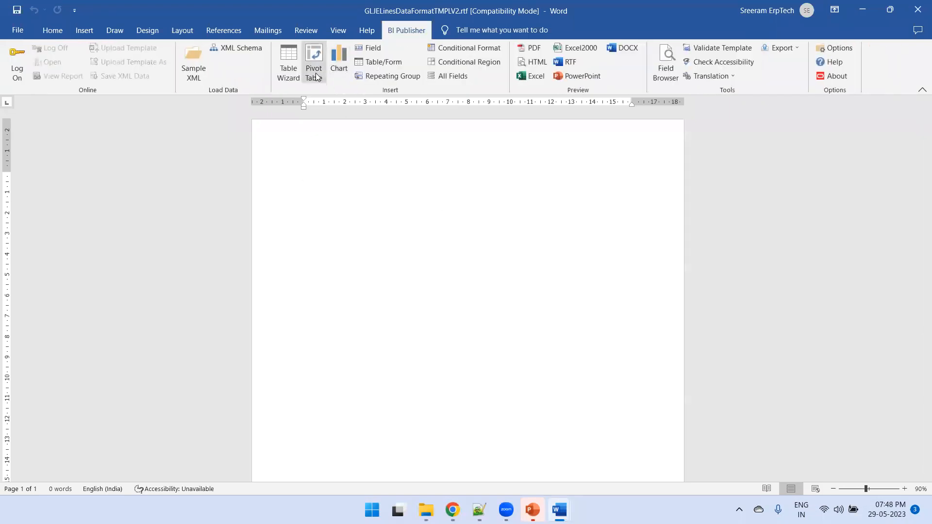
click(195, 73)
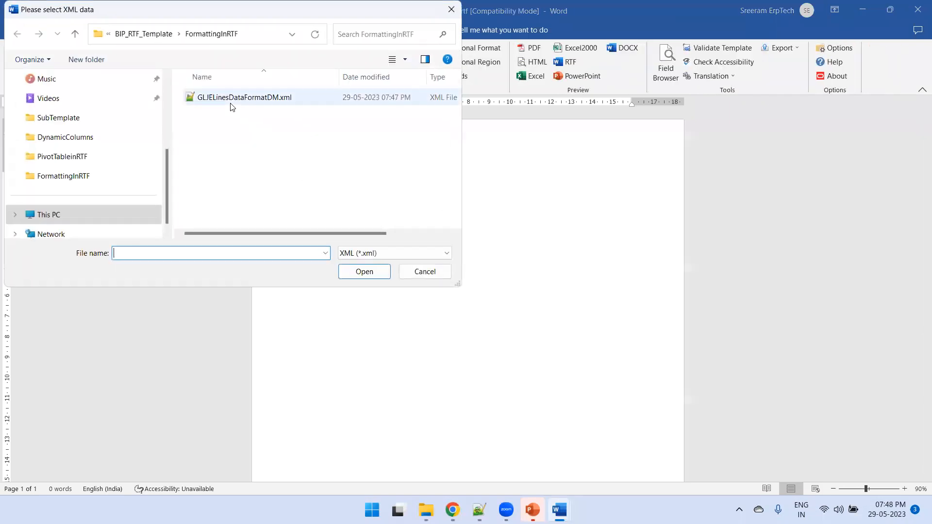
double_click(231, 99)
click(484, 291)
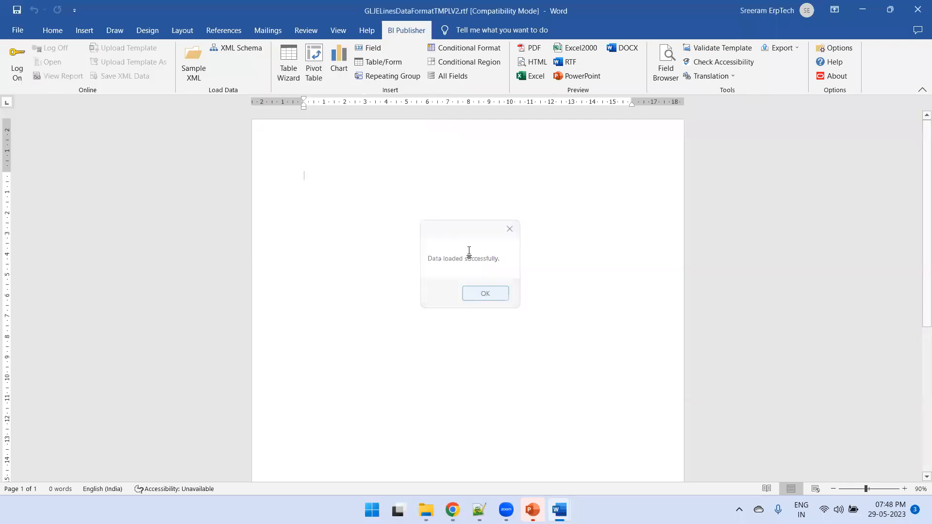
Insert a table with the Table Wizard from data set /DATA_DS/G_1 containing LEDGER_NAME, ENTERED_DR, CREATION_DATE and ENTERED_CR.
click(288, 62)
click(556, 348)
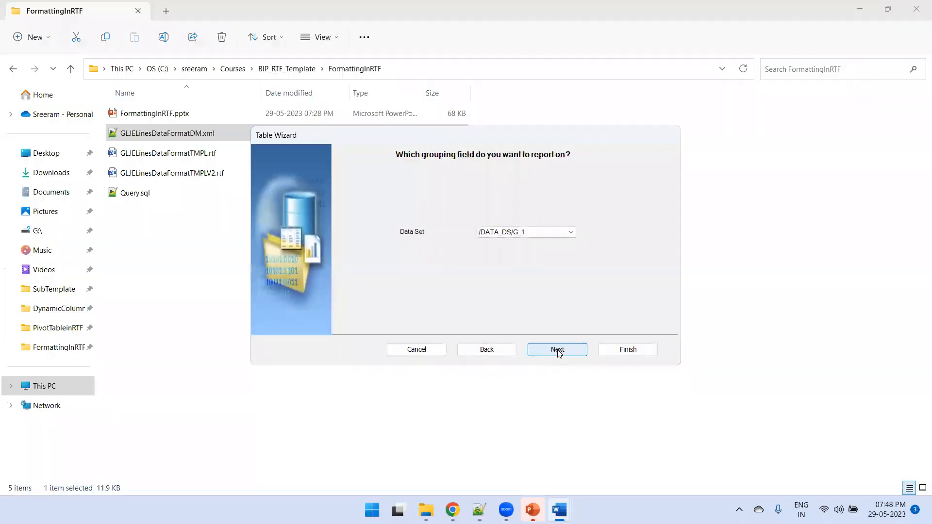
click(557, 349)
double_click(431, 190)
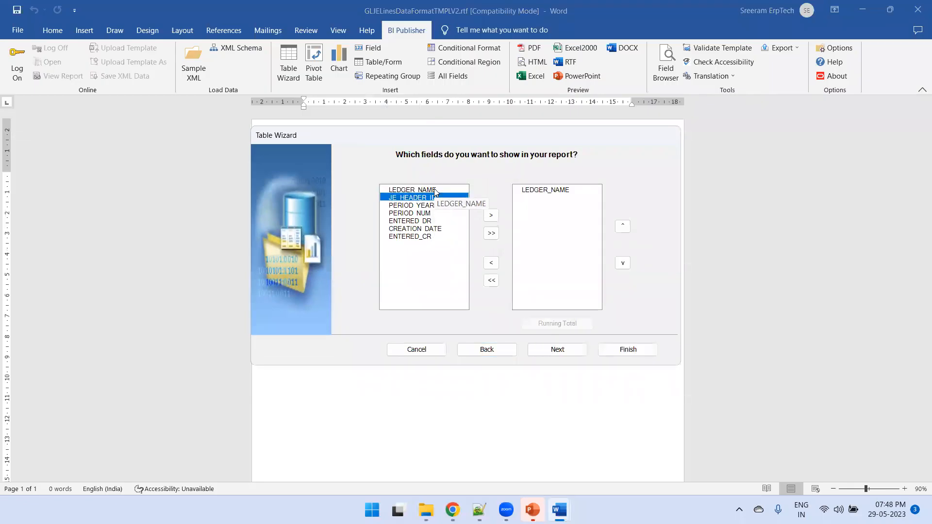
click(428, 222)
double_click(429, 221)
double_click(430, 228)
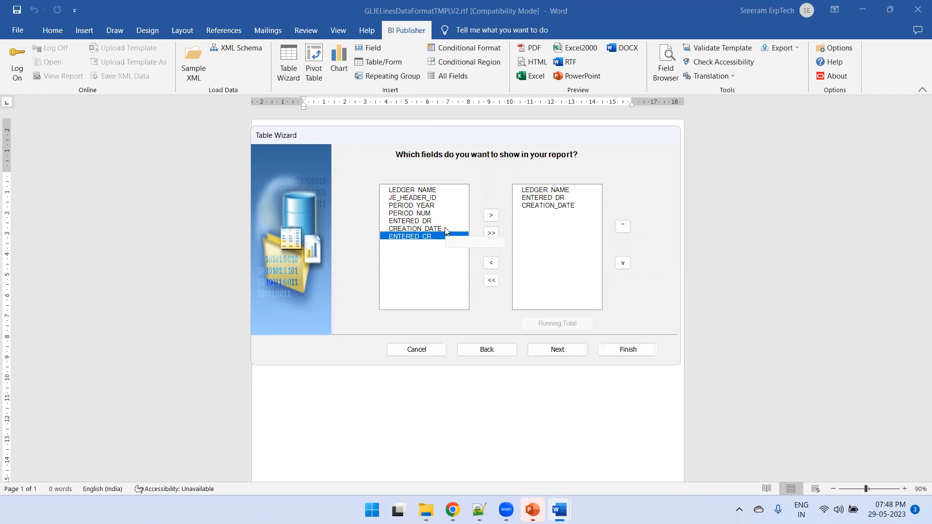
double_click(430, 237)
click(553, 352)
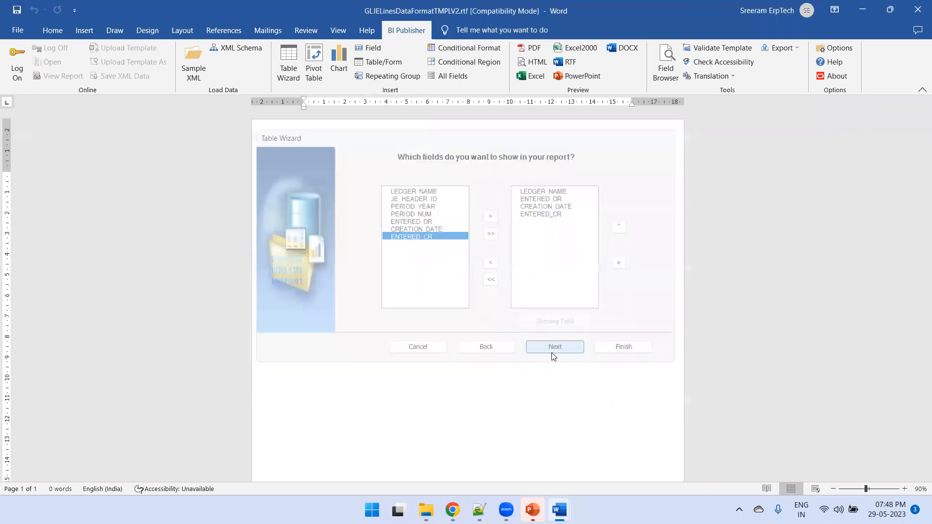
click(568, 351)
click(616, 347)
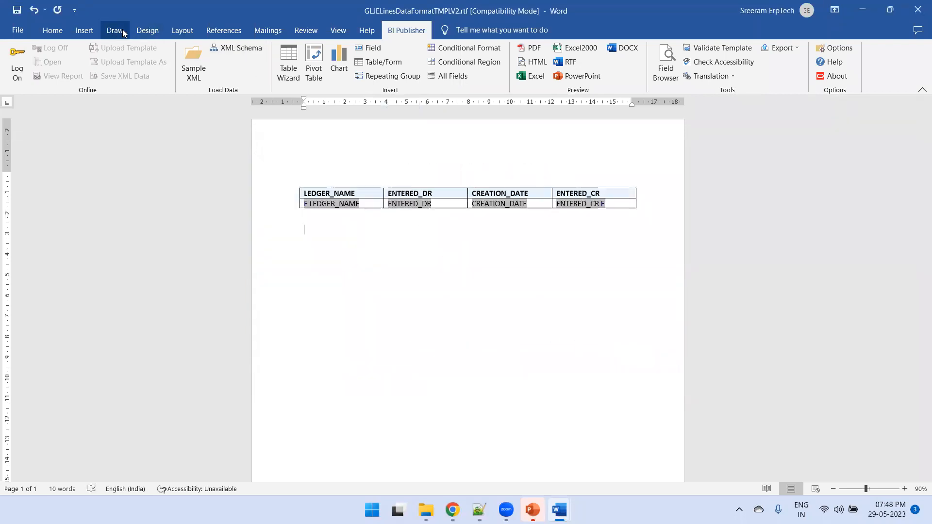
Set the page orientation to landscape and widen the table to fill the page width.
click(182, 30)
click(84, 65)
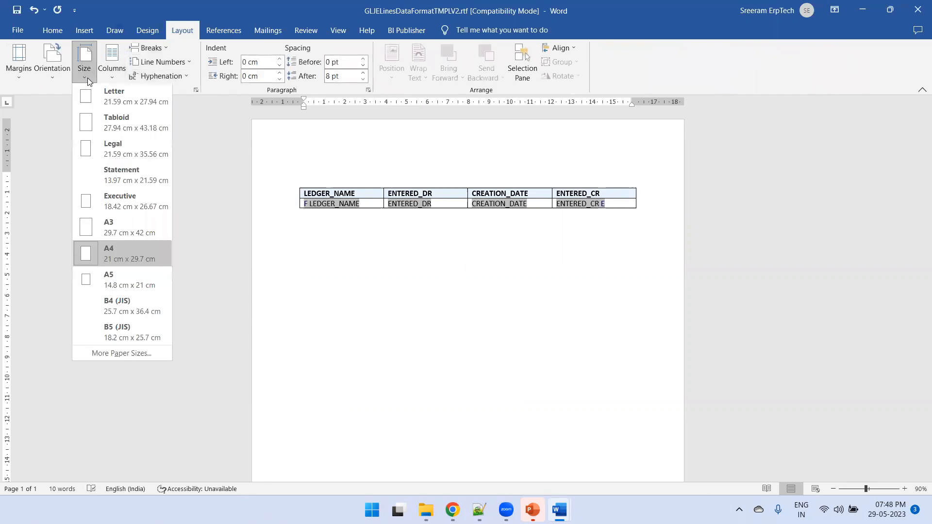
click(47, 73)
click(73, 125)
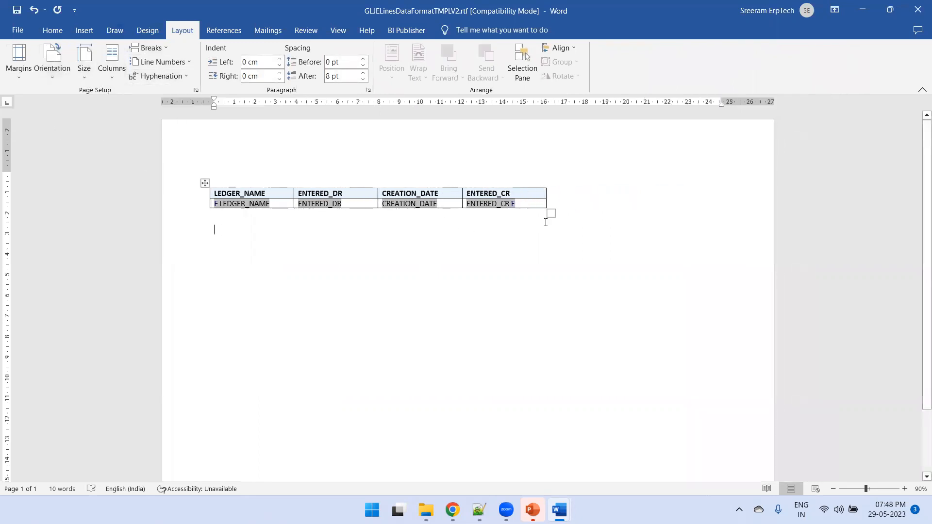
drag(549, 216, 739, 213)
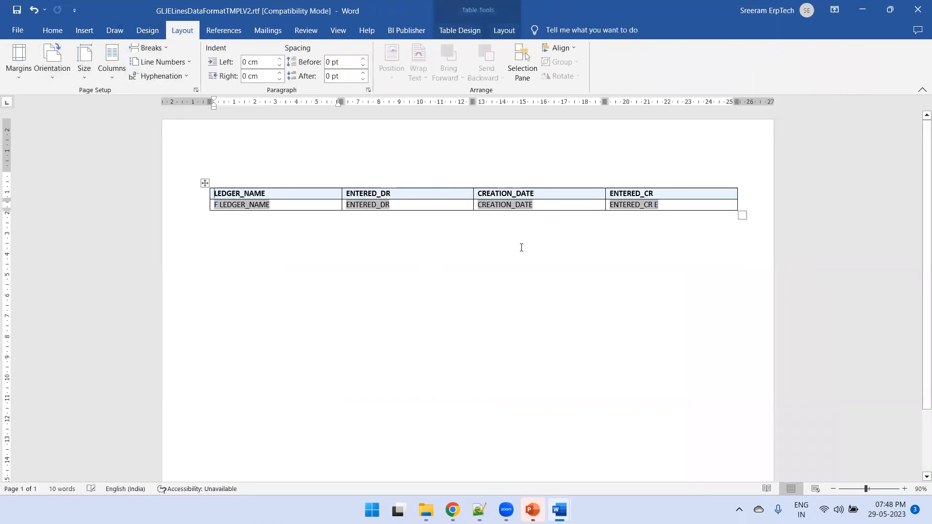
Preview the template output as HTML and return to the Word document.
click(406, 30)
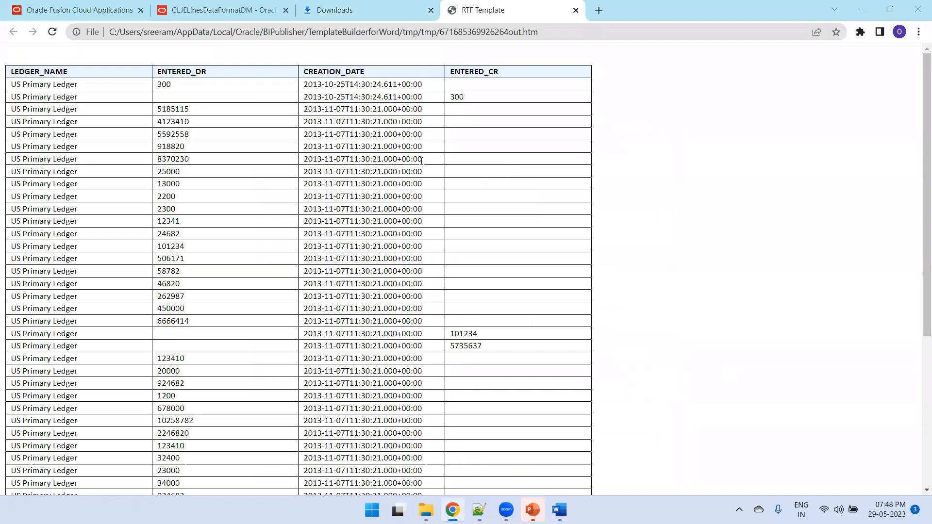
key(alt+Tab)
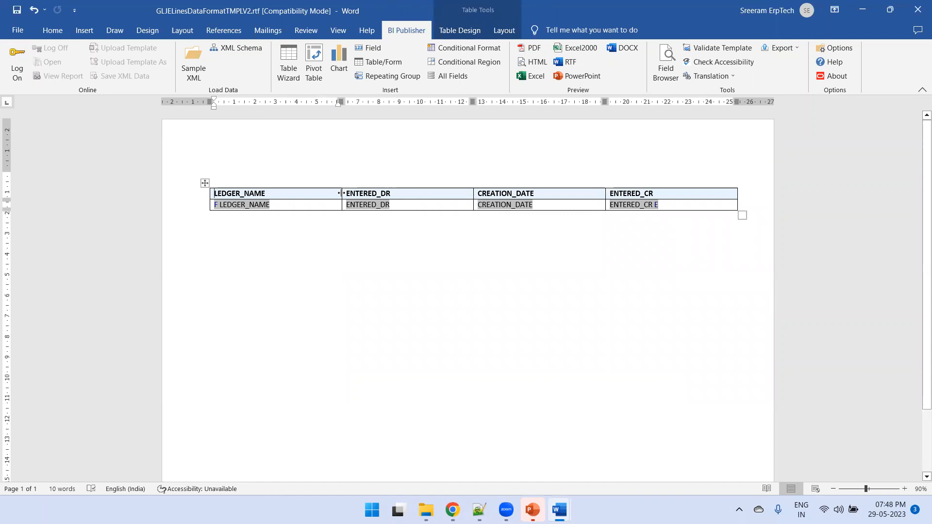
Insert a column to the right of ENTERED_DR and resize the table and its first two columns to fit the page.
drag(341, 193, 287, 193)
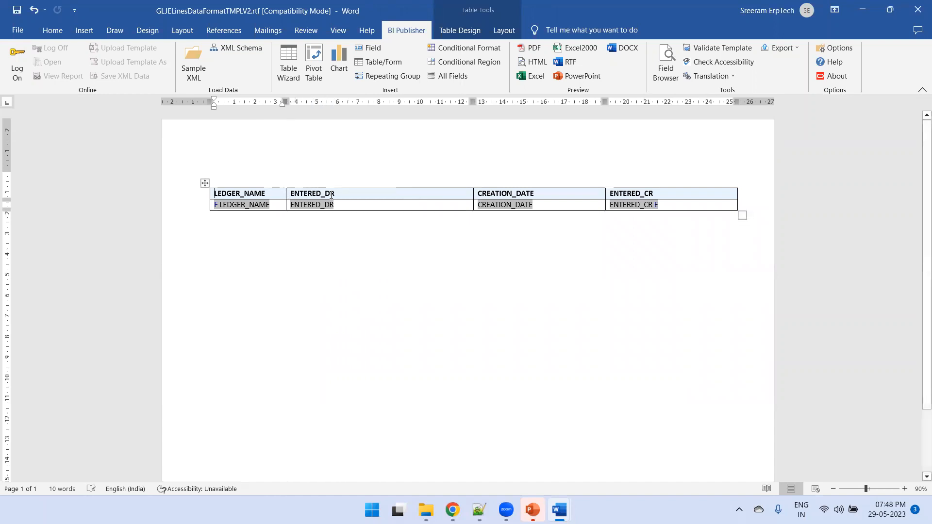
key(shift+F10)
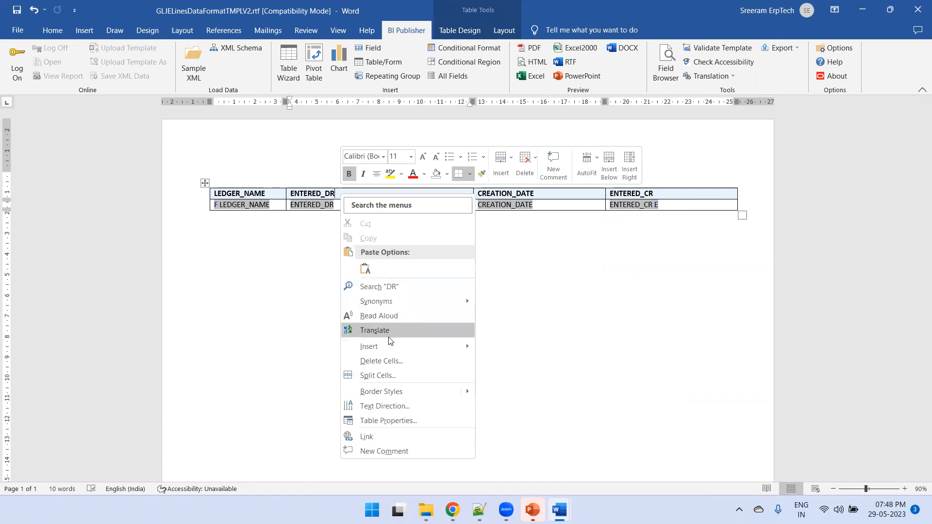
mouse_move(440, 344)
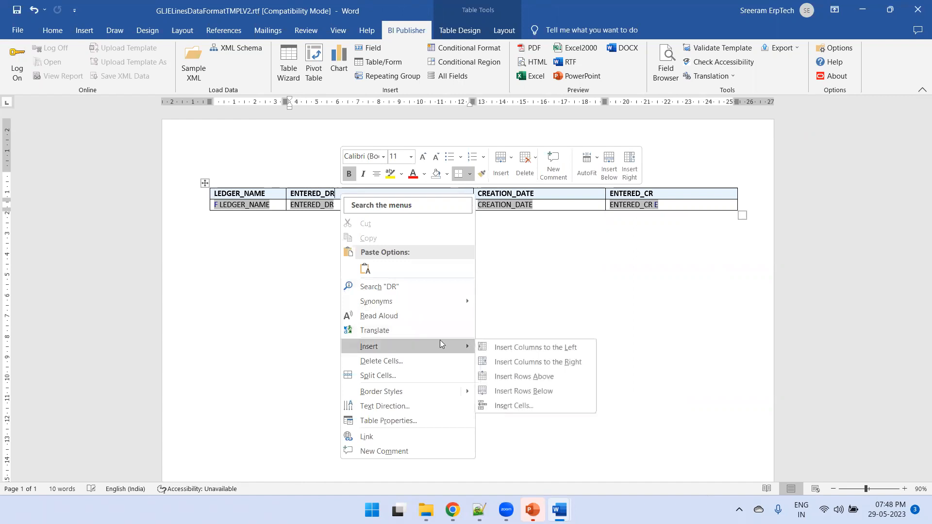
click(517, 362)
drag(874, 216, 662, 250)
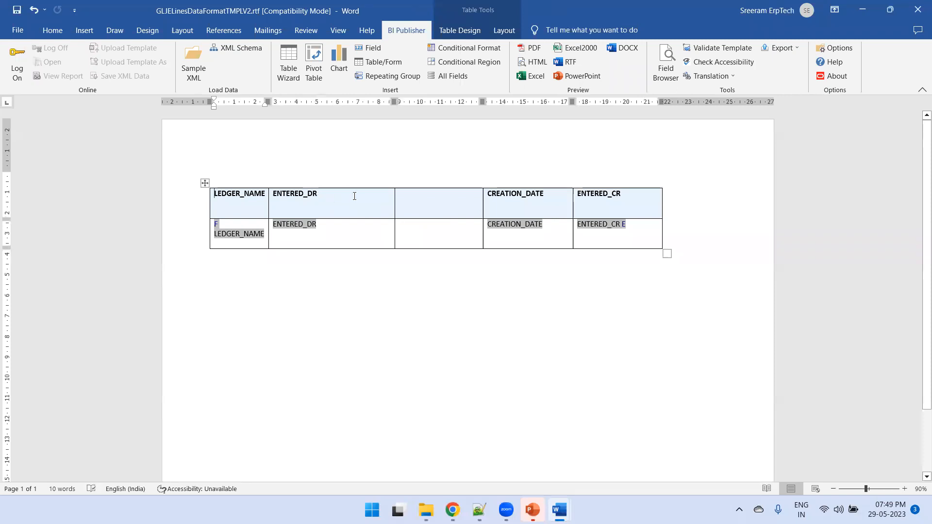
drag(392, 206, 327, 212)
Enter Amount as the header of the new column beside ENTERED_DR.
text(AMount)
key(BackSpace)
key(BackSpace)
key(BackSpace)
key(BackSpace)
key(BackSpace)
text(mount)
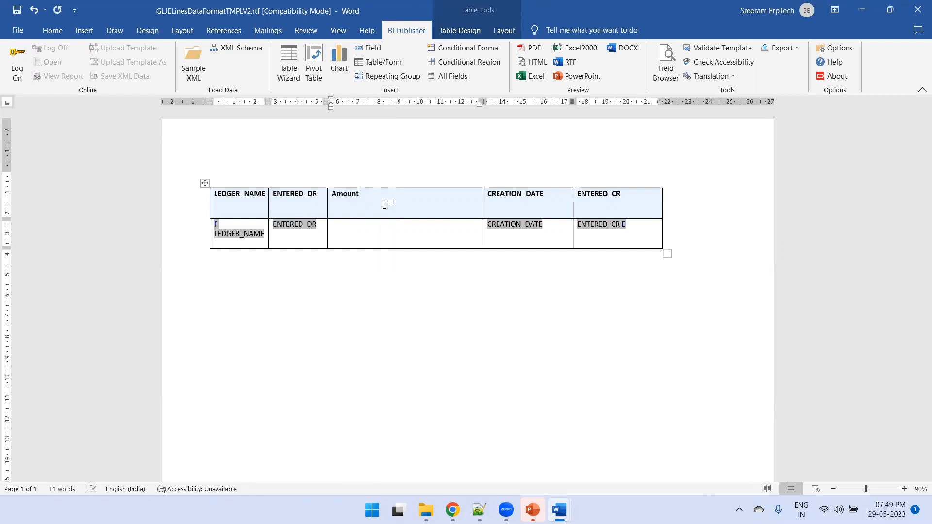
Copy the ENTERED_DR field into the data cell of the Amount column.
click(289, 226)
key(ctrl+c)
click(348, 231)
key(ctrl+v)
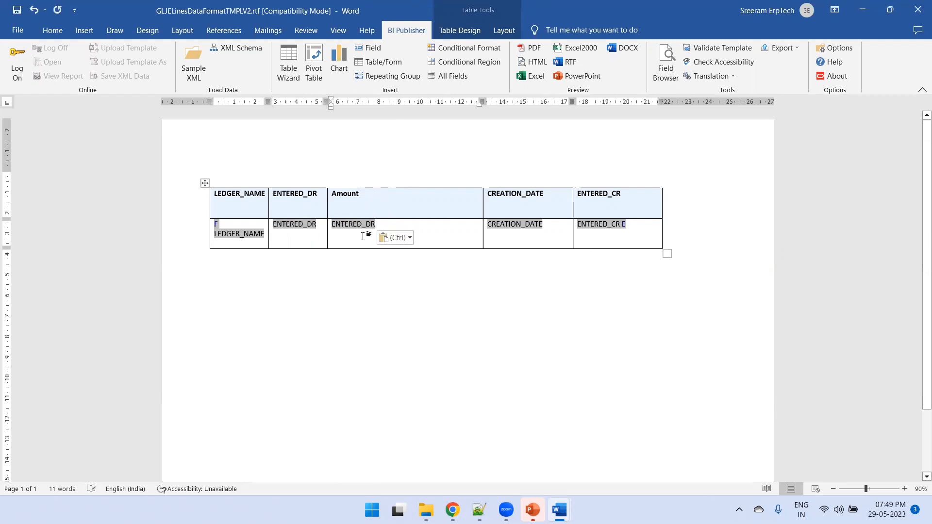
Format the Amount column's ENTERED_DR field as a Number with the #,##0 mask, and preview the output as HTML.
click(352, 227)
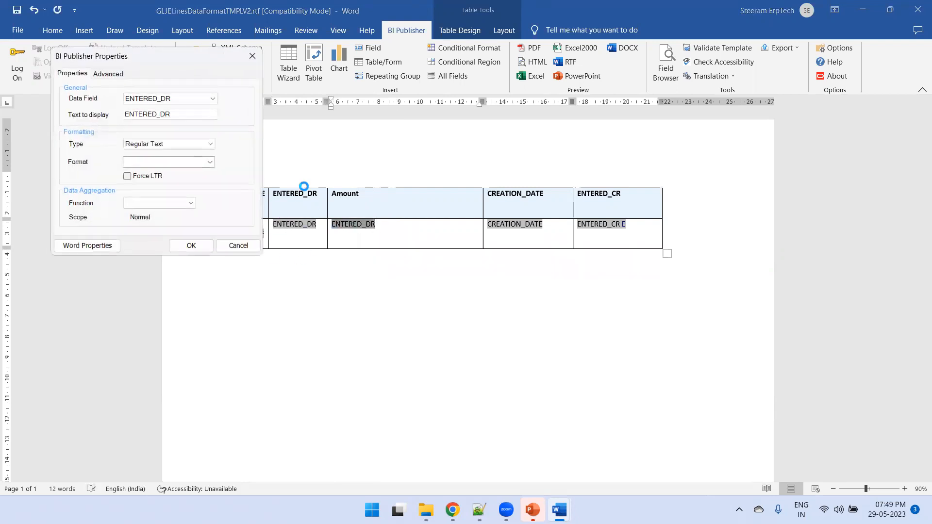
click(189, 143)
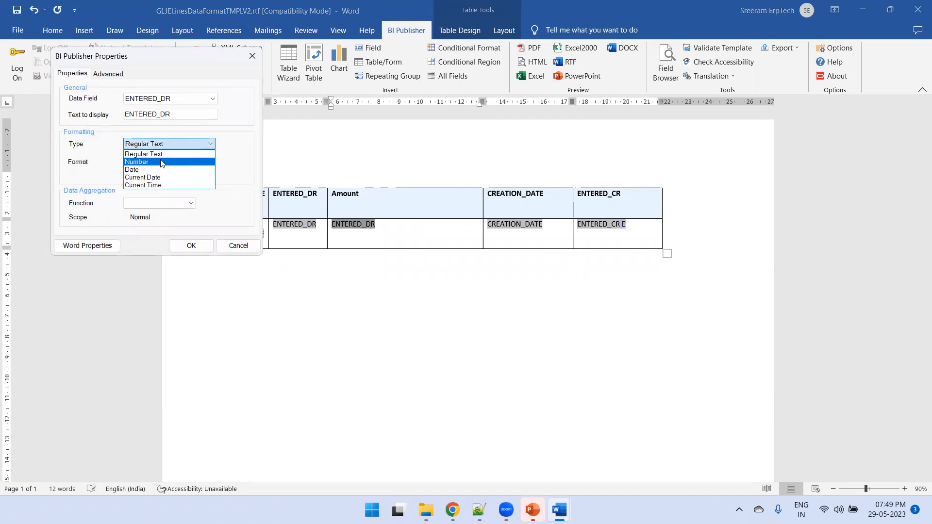
click(163, 161)
click(209, 162)
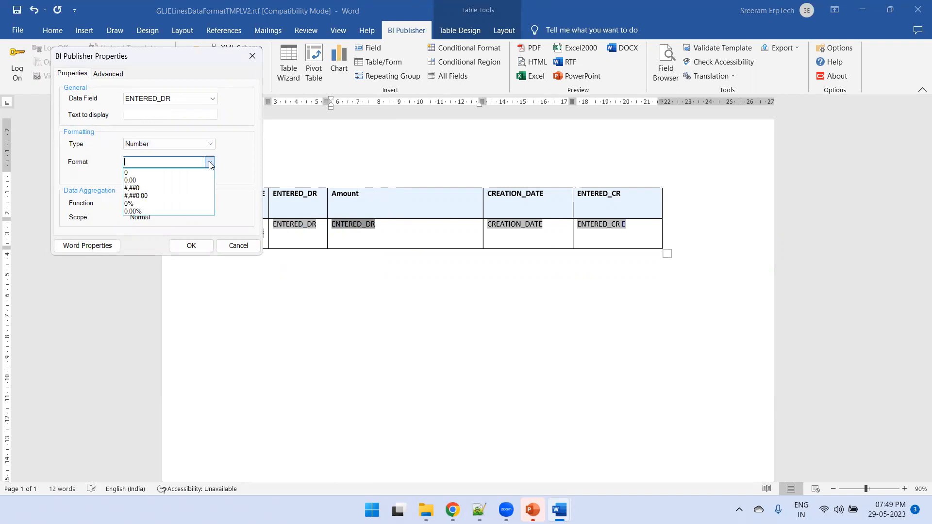
click(189, 196)
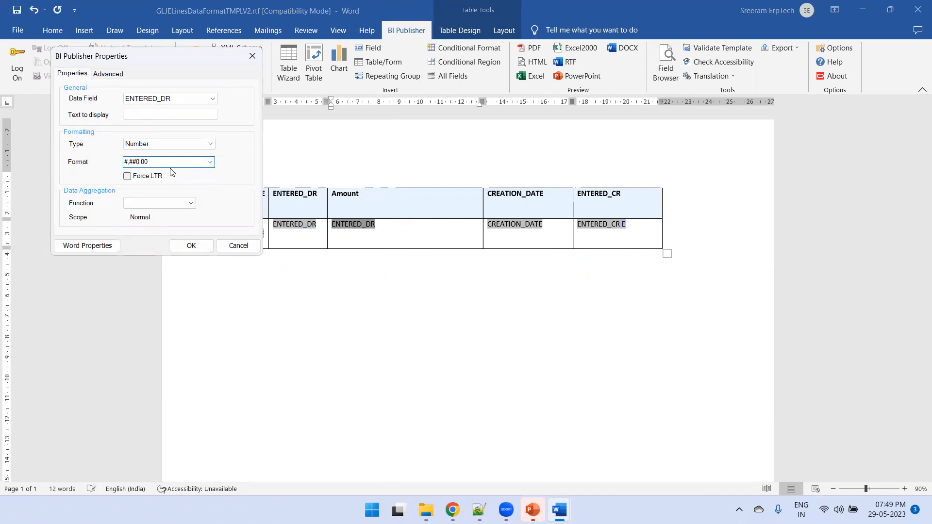
click(209, 163)
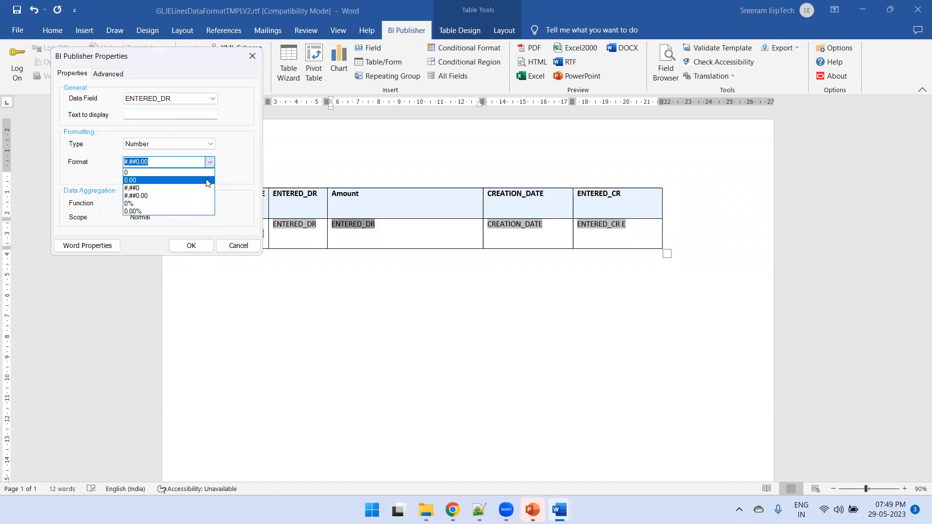
click(179, 190)
click(161, 163)
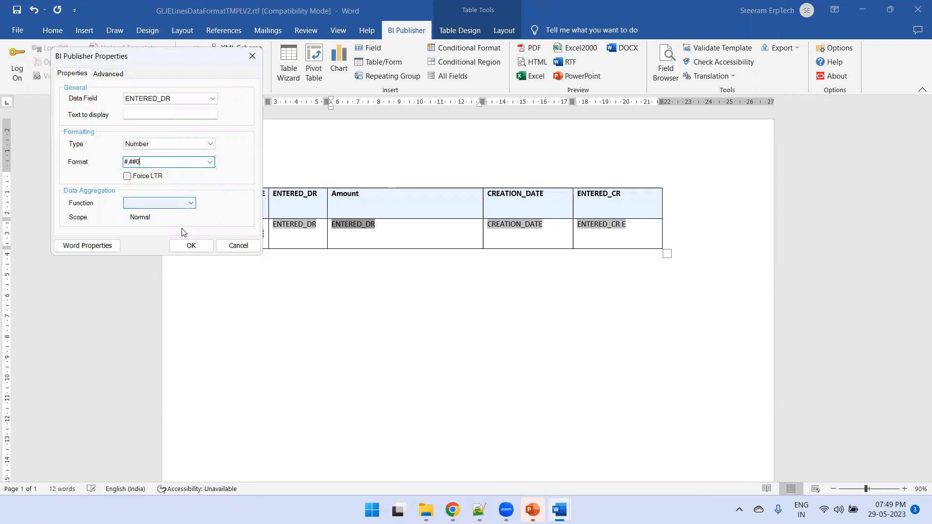
click(187, 248)
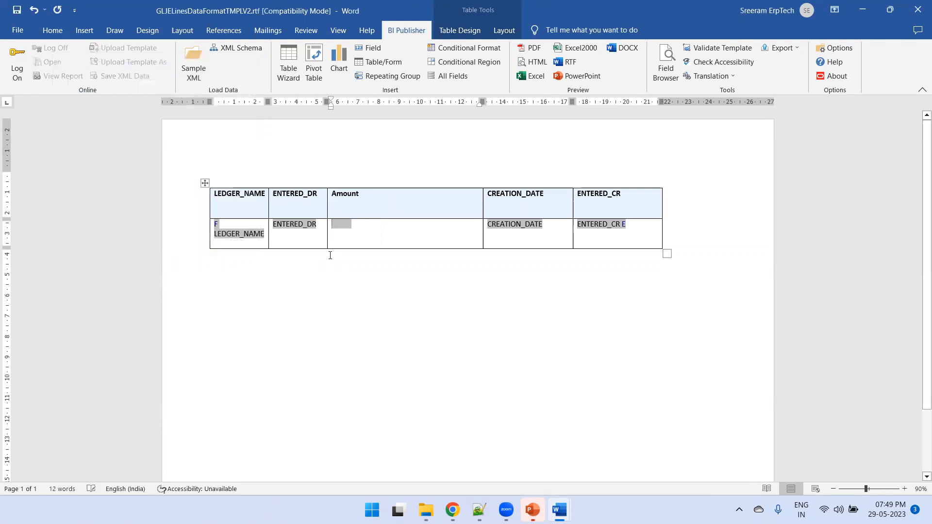
click(534, 63)
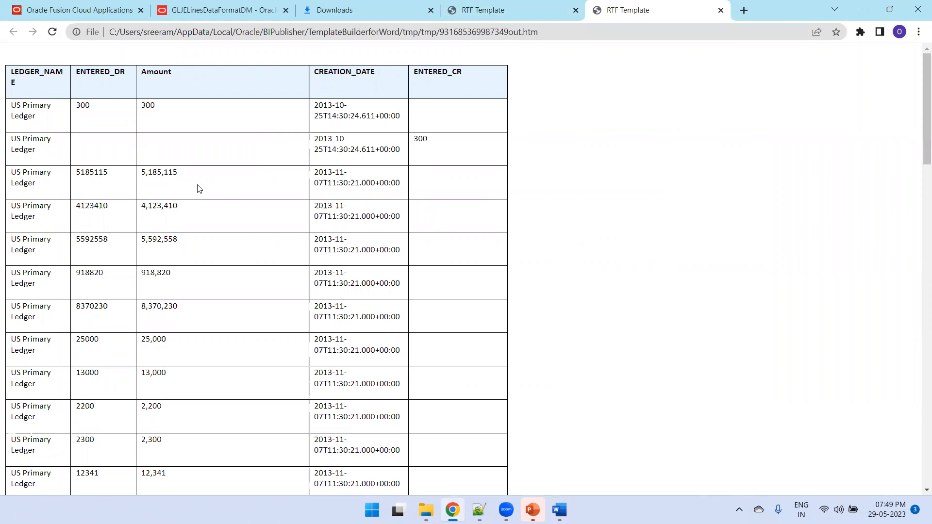
key(alt+Tab)
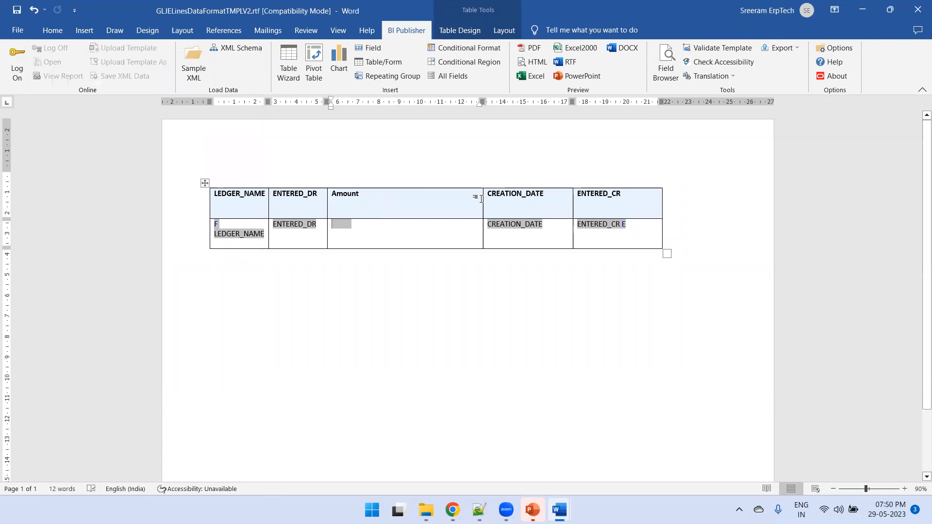
Insert a column to the right of Amount and narrow the Amount column to fit its header.
right_click(421, 200)
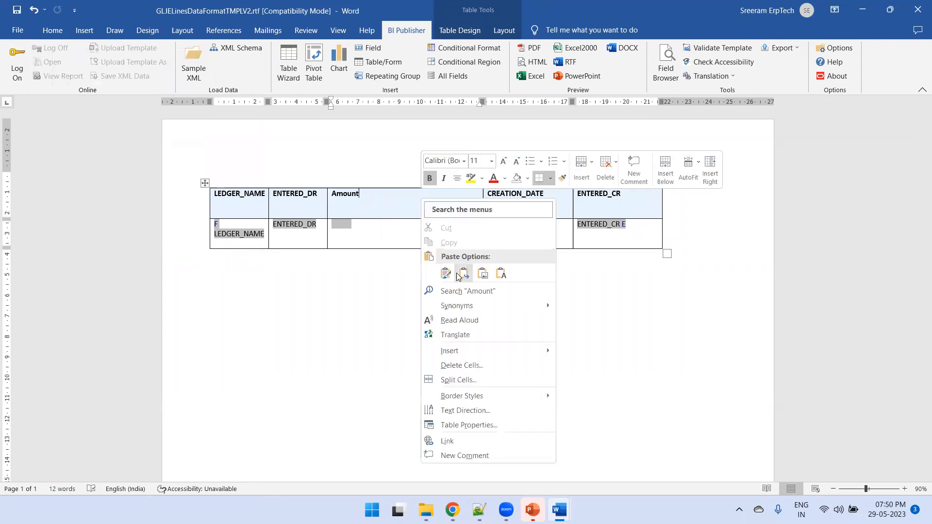
mouse_move(510, 351)
click(579, 366)
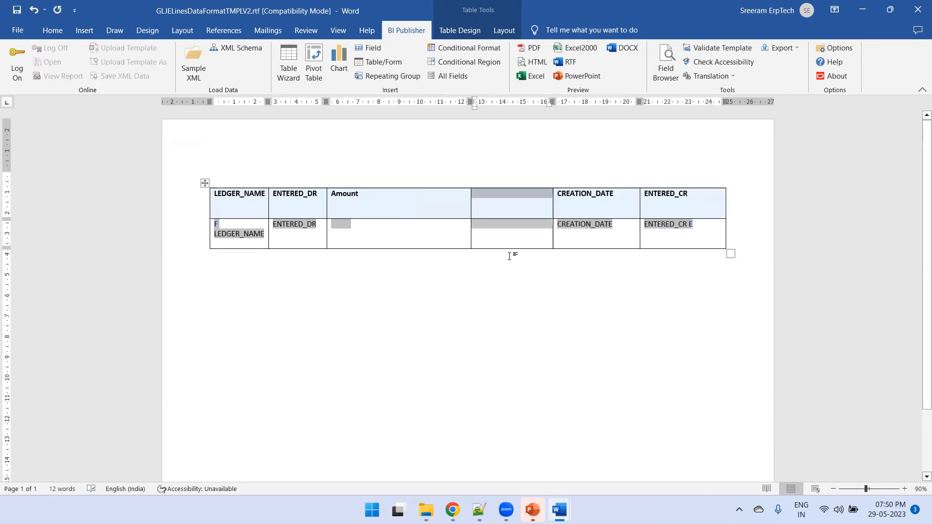
drag(469, 204, 369, 198)
Enter Amount2 as the header of the new column beside Amount.
click(384, 200)
text(AMount)
key(BackSpace)
key(BackSpace)
key(BackSpace)
key(BackSpace)
key(BackSpace)
text(moutn WI)
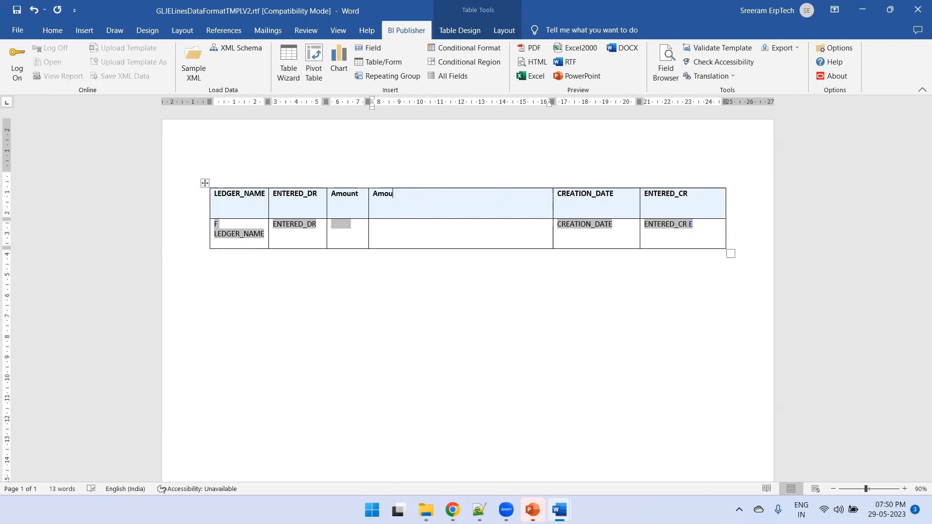
key(BackSpace)
key(BackSpace)
key(BackSpace)
key(BackSpace)
key(BackSpace)
key(BackSpace)
key(BackSpace)
Copy the formatted field from the Amount column into the data cell of the Amount2 column.
click(342, 224)
click(417, 235)
key(ctrl+v)
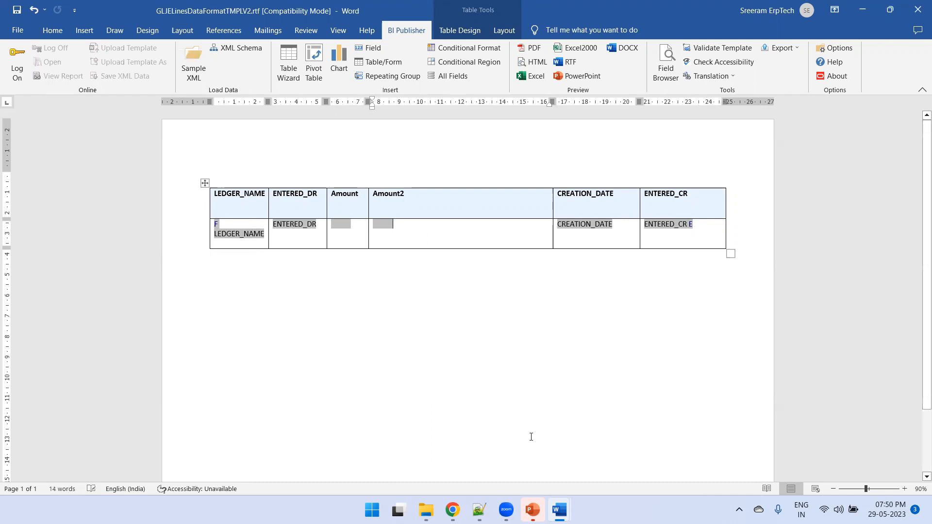
Copy the <?format-number:ENTERED_DR;'L999G999D99'?> example from the Formatting Numbers slide in PowerPoint and return to the Word template.
key(alt+Tab)
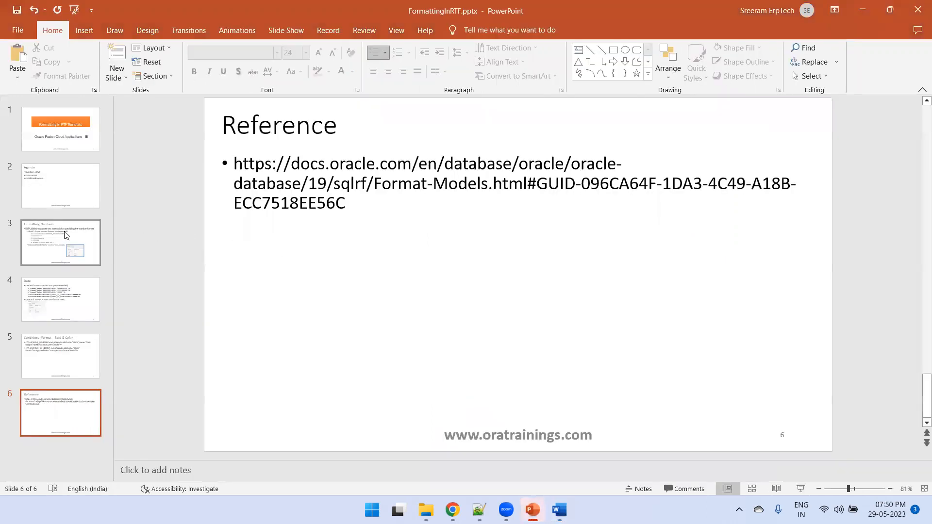
click(60, 242)
drag(304, 204, 567, 204)
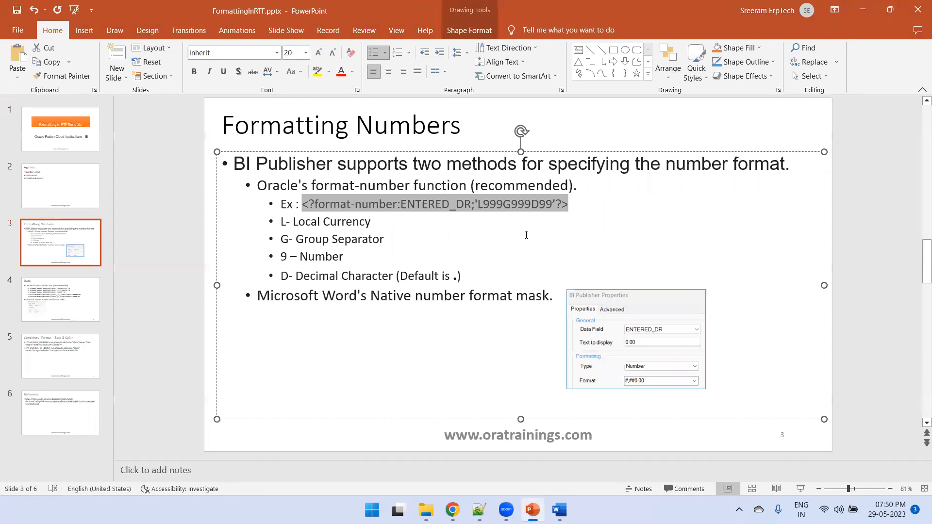
key(alt+Tab)
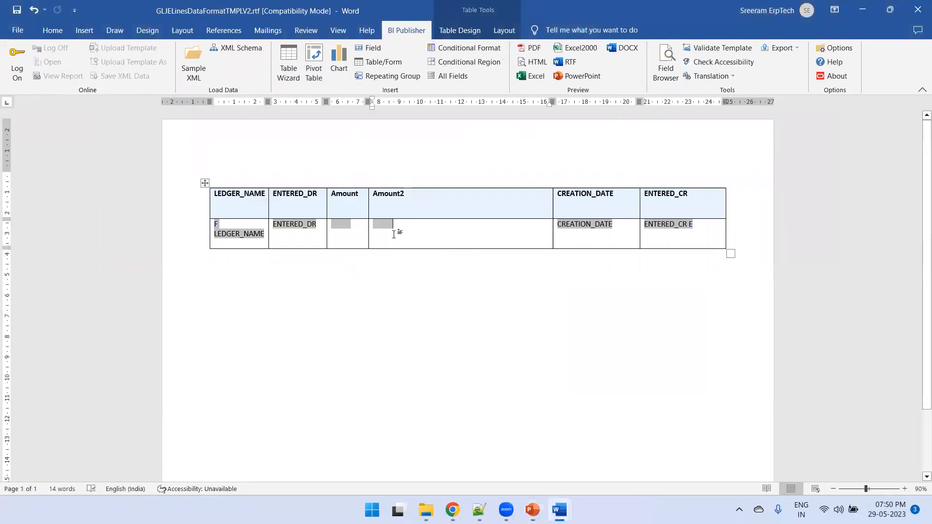
Replace the Amount2 field's code with <?format-number:ENTERED_DR;'L999G999D99'?> in its advanced BI Publisher properties.
double_click(386, 227)
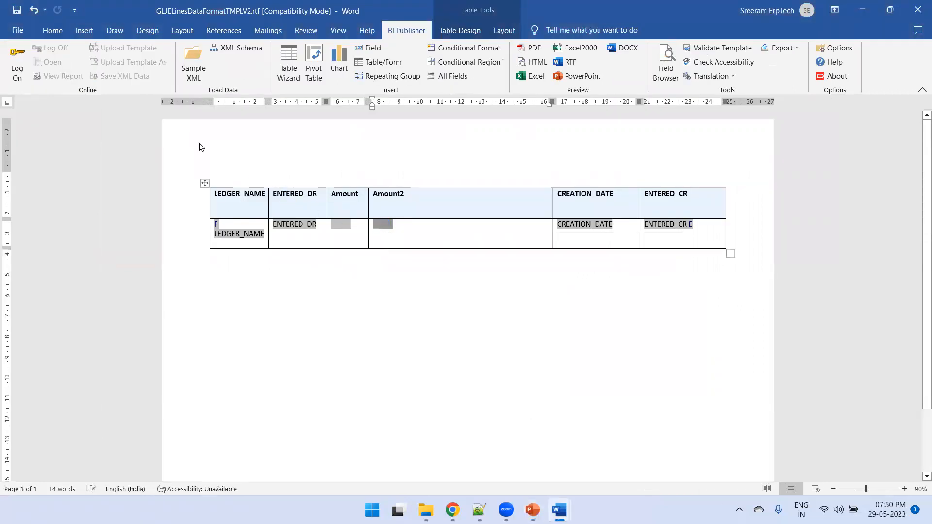
click(123, 89)
click(150, 137)
key(ctrl+a)
text(<?format-number:ENTERED_DR;'999G999D99'?>)
click(222, 260)
Preview the template as HTML to check the Amount2 column's formatting, and return to the Word document.
click(532, 62)
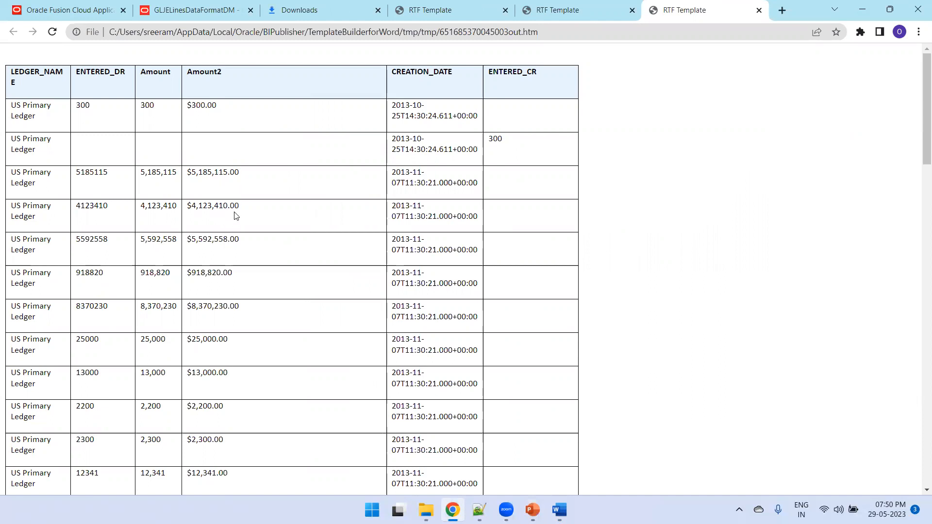
scroll(242, 278, down, 1)
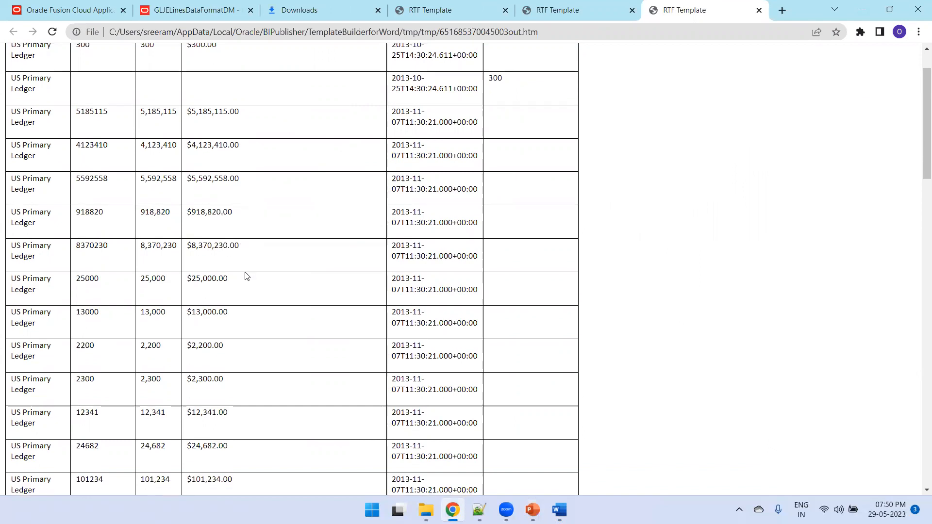
key(alt+Tab)
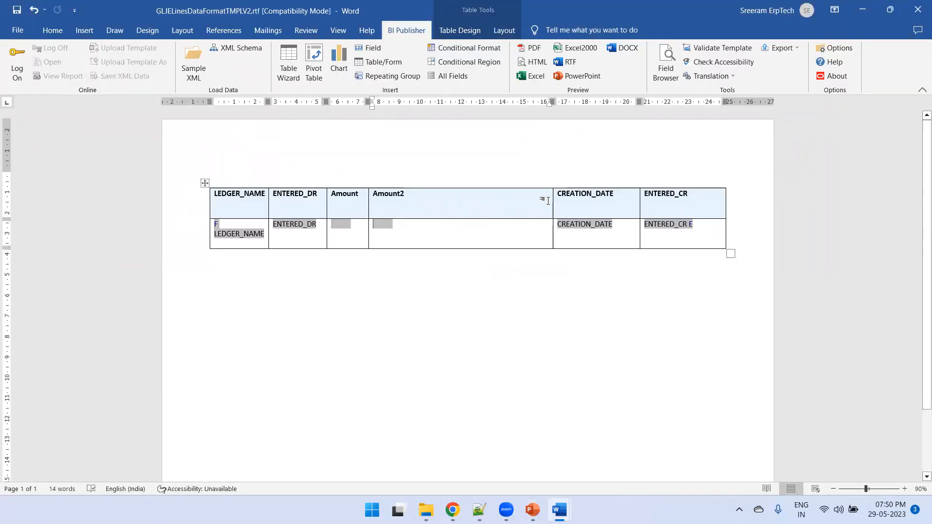
Narrow the Amount2 and CREATION_DATE columns and insert two columns to the right of CREATION_DATE.
drag(552, 200, 410, 213)
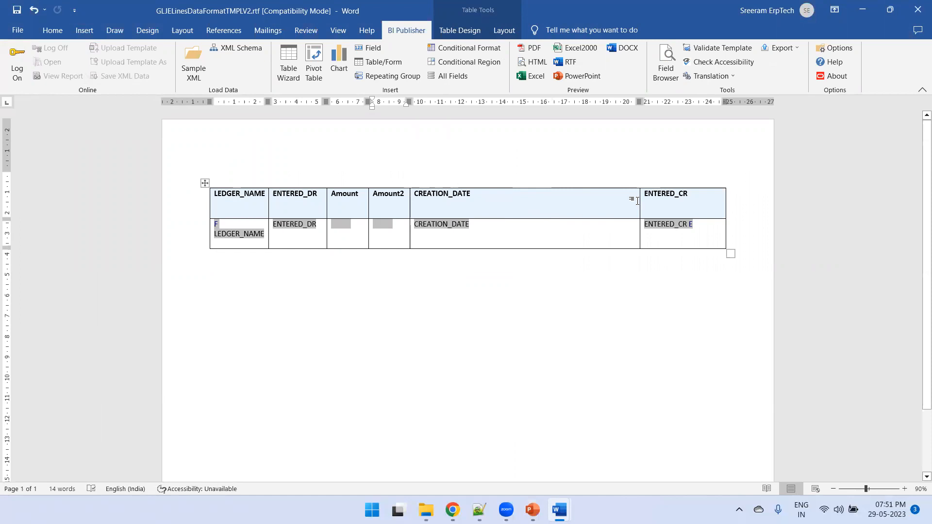
drag(632, 206, 498, 210)
right_click(480, 198)
mouse_move(534, 350)
click(648, 367)
click(515, 200)
right_click(511, 200)
mouse_move(574, 354)
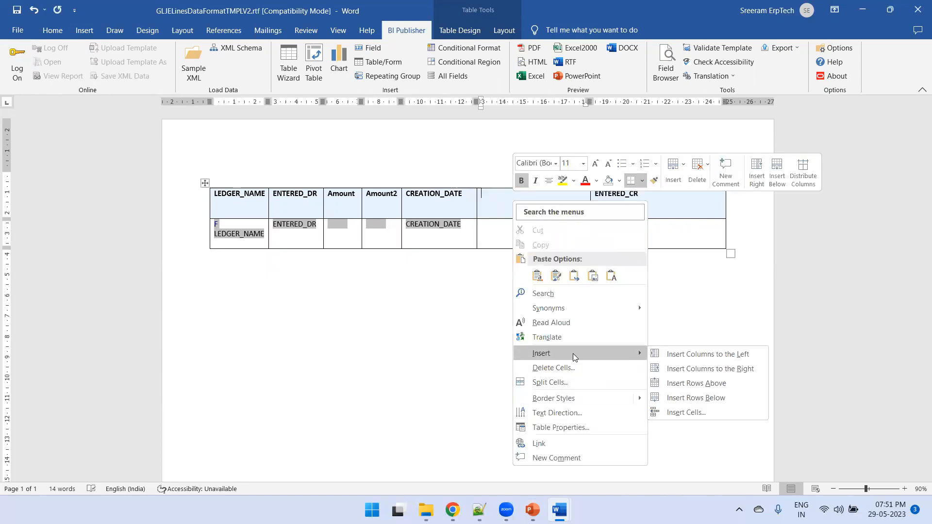
click(665, 366)
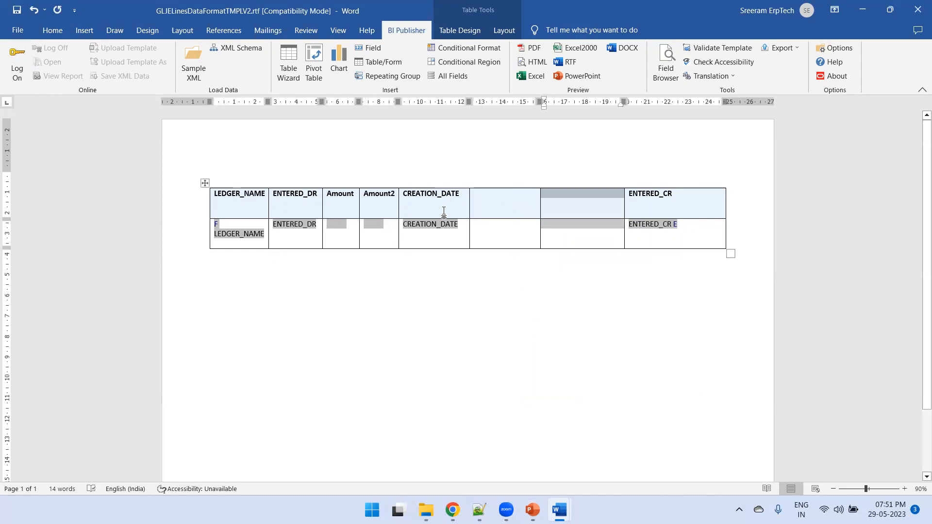
Enter Cdate (MS) and CDate(oracle) as the headers of the two new columns.
click(506, 214)
text(Cdate (MS)
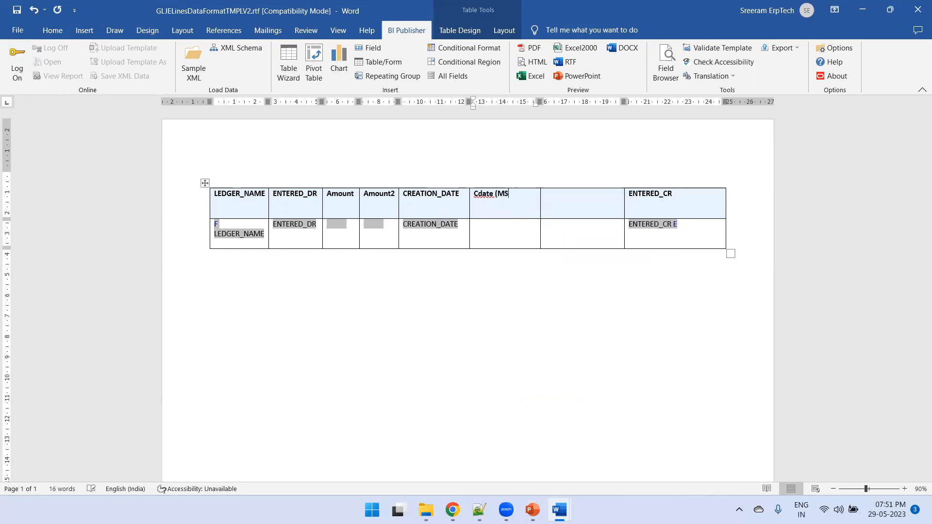
key(Tab)
text(CDate(oracle))
scroll(505, 214, up, 1)
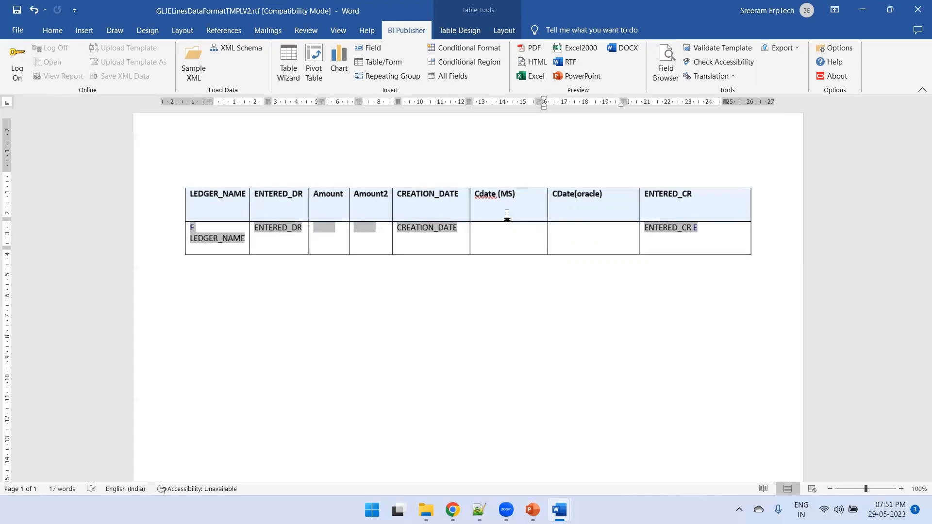
Copy the CREATION_DATE field into the data cell of the Cdate (MS) column.
click(435, 232)
key(ctrl+c)
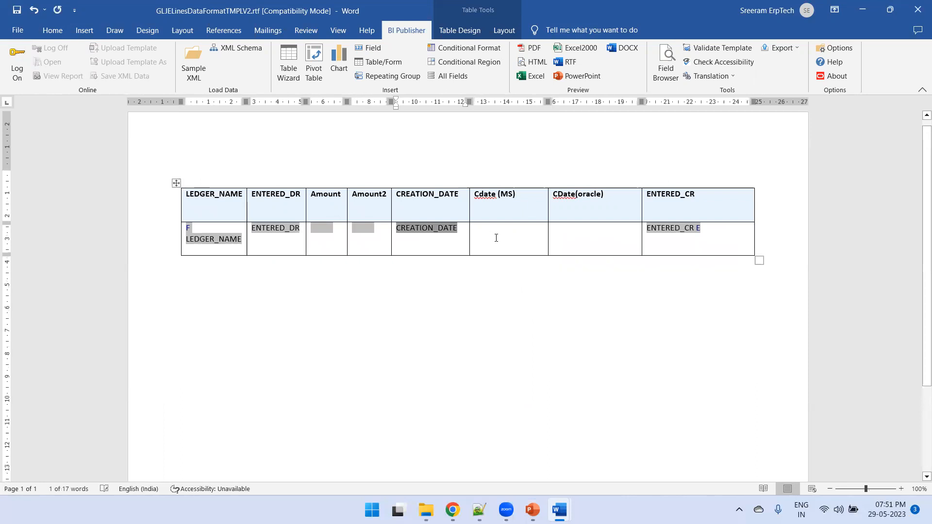
click(495, 233)
key(ctrl+v)
Set the Cdate (MS) field's formatting type to Date with the format yyyy-MM.
double_click(497, 230)
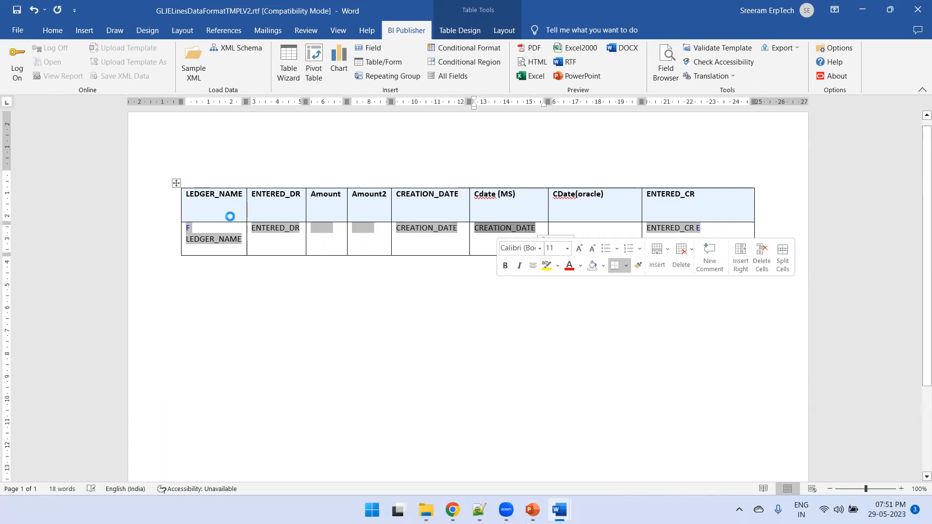
click(202, 174)
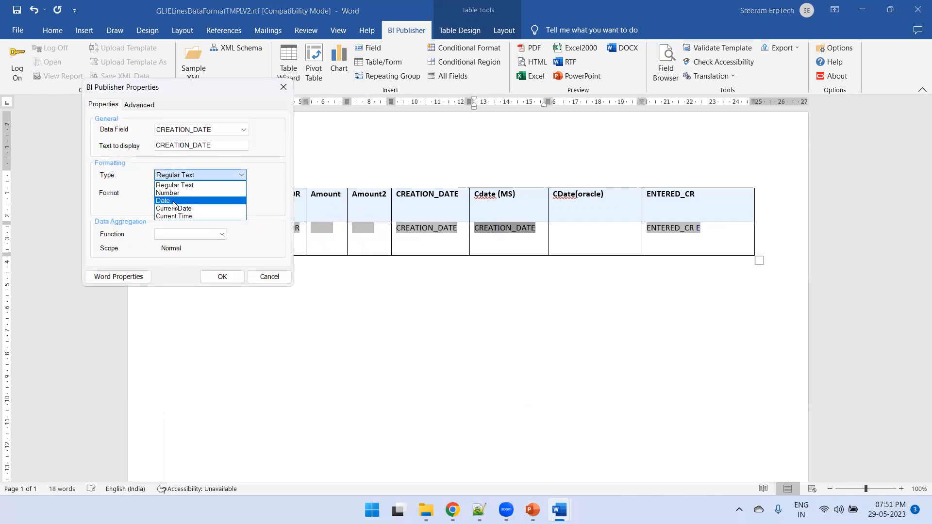
click(180, 200)
click(241, 194)
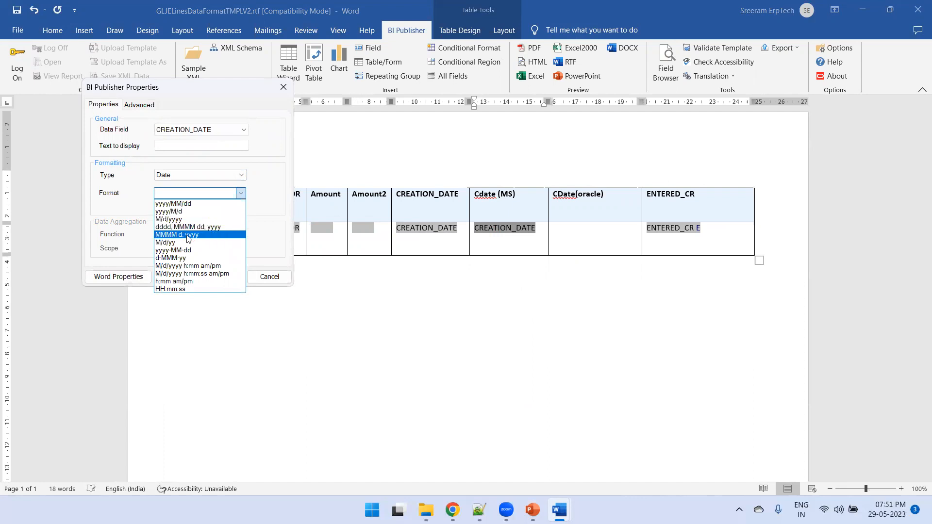
click(187, 250)
click(222, 193)
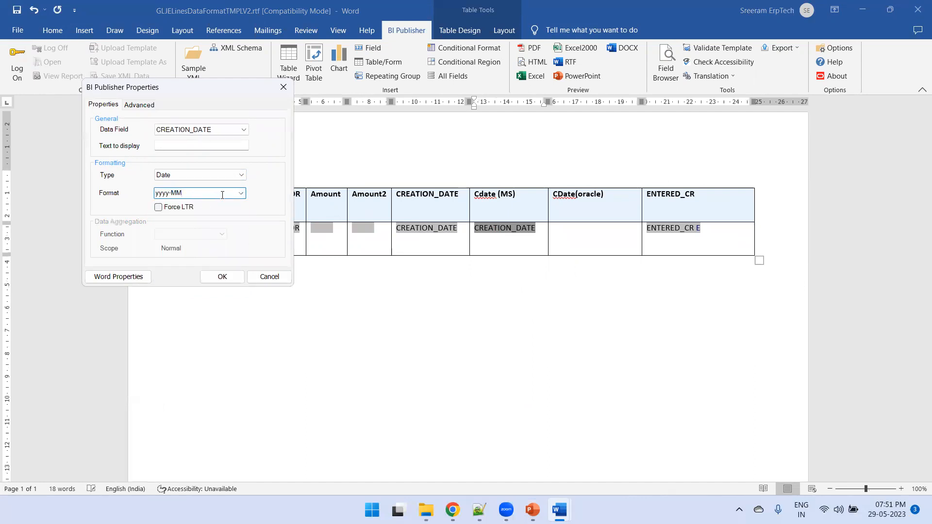
click(226, 278)
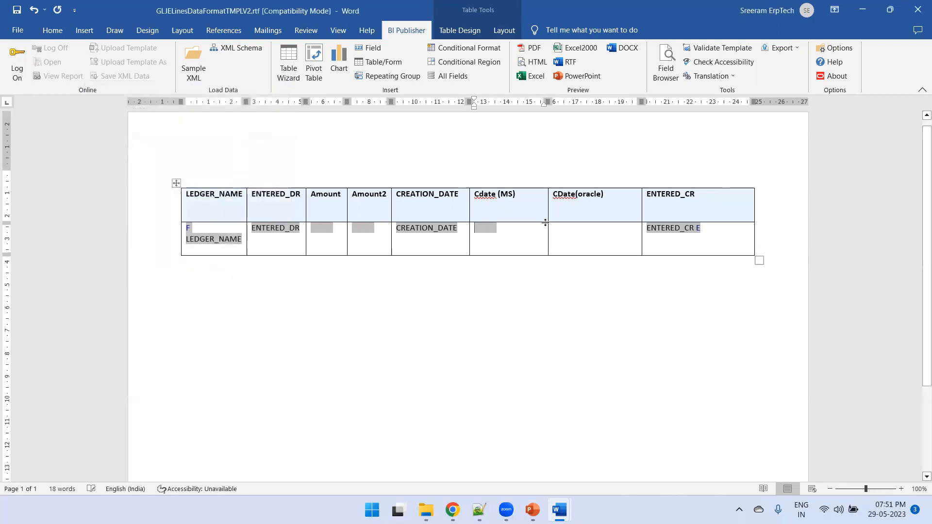
Copy the CREATION_DATE field into the data cell of the CDate(oracle) column and save the template.
click(585, 231)
click(416, 229)
key(ctrl+c)
click(576, 235)
key(ctrl+v)
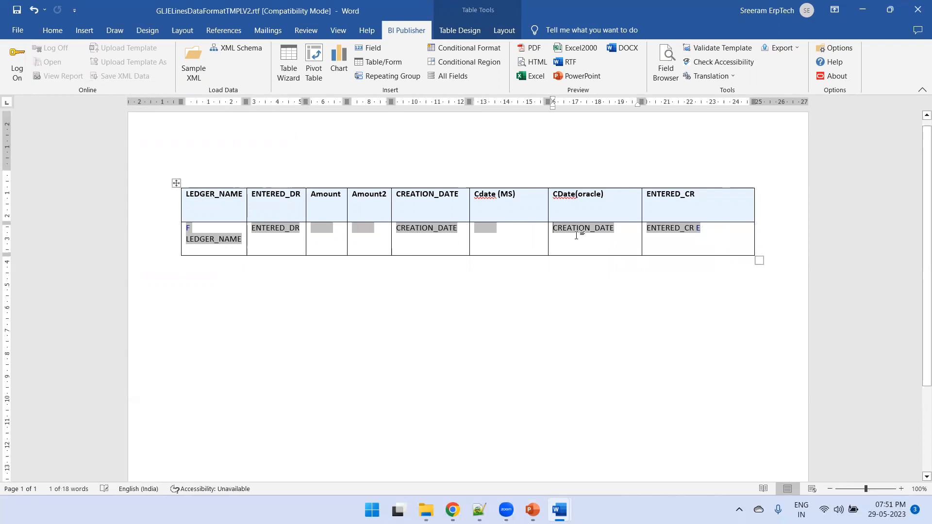
key(ctrl+s)
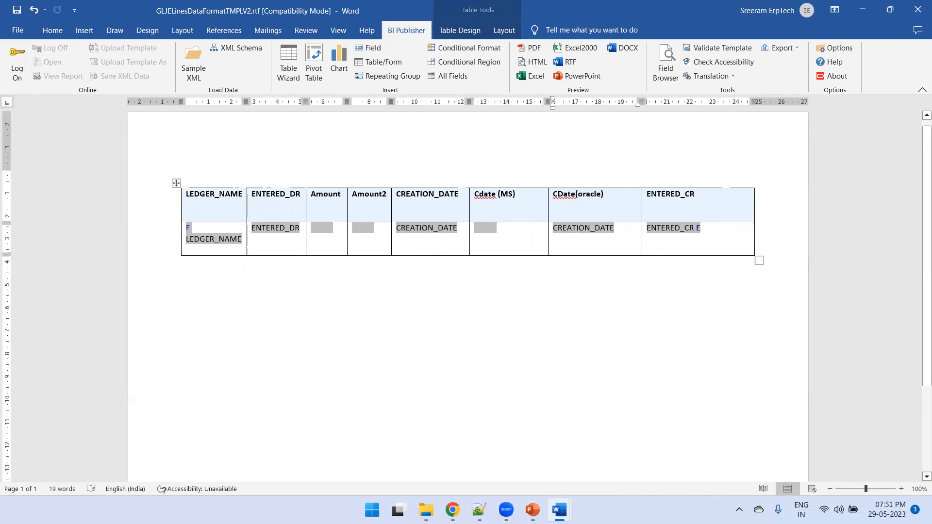
Switch to Notepad++ and copy the code line <?format-date: CREATION_DATE;'DD/MM/YYYY'?> from the new 1 file.
click(478, 510)
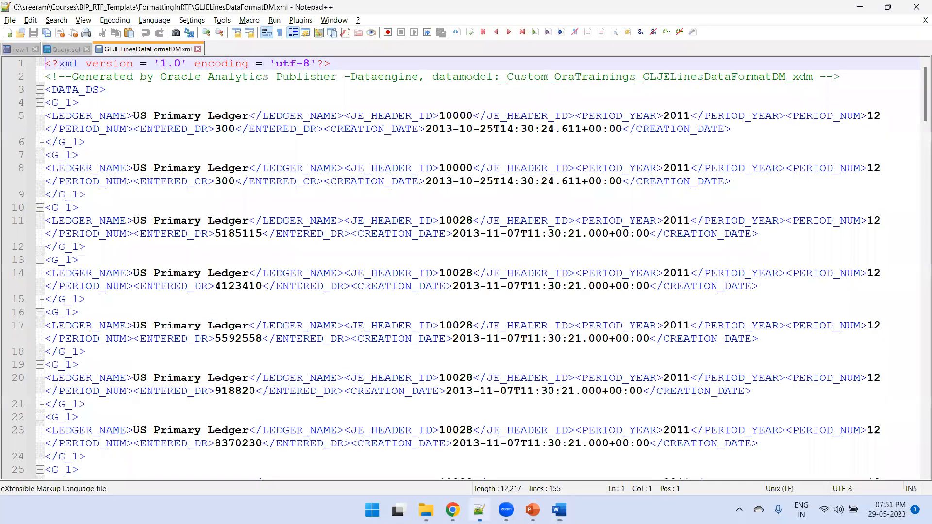
click(18, 49)
click(111, 181)
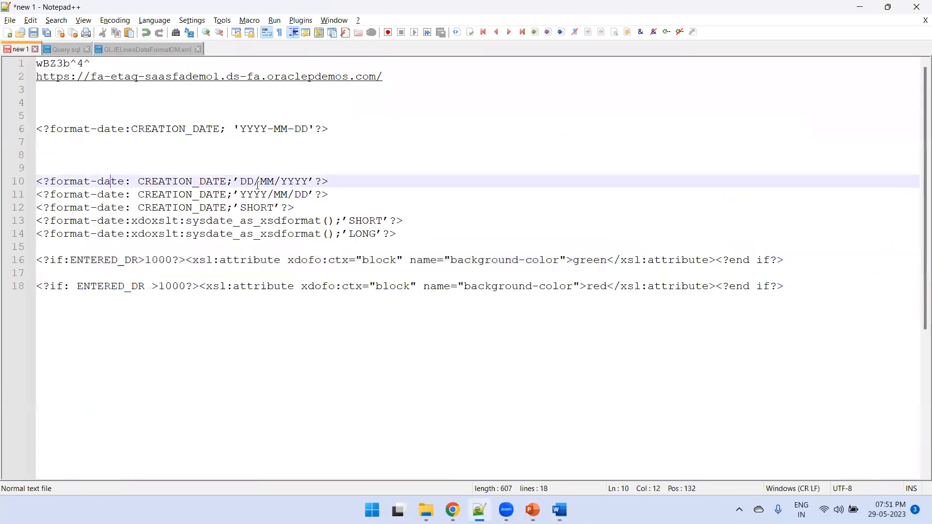
click(331, 181)
drag(325, 181, 28, 176)
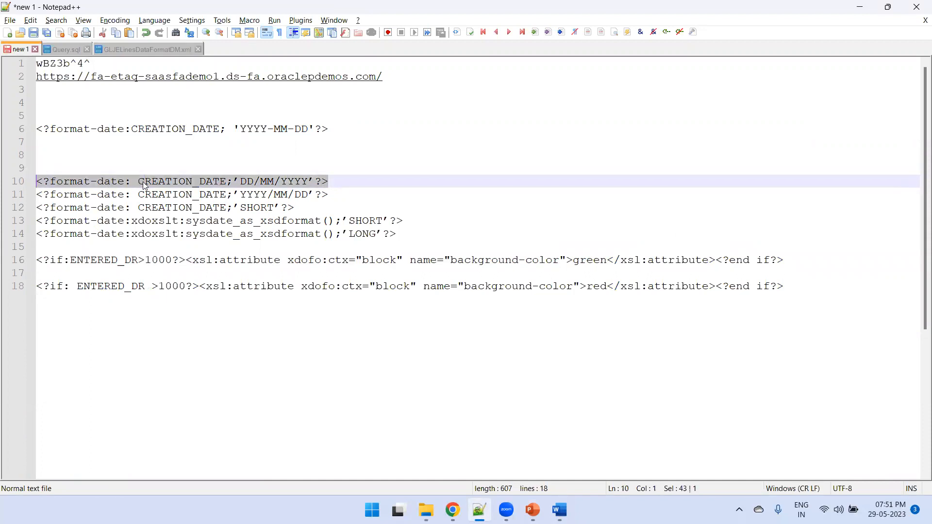
Back in Word, replace the code of the CDate(oracle) column's CREATION_DATE field with <?format-date: CREATION_DATE;'DD/MM/YYYY'?>.
key(alt+Tab)
double_click(573, 231)
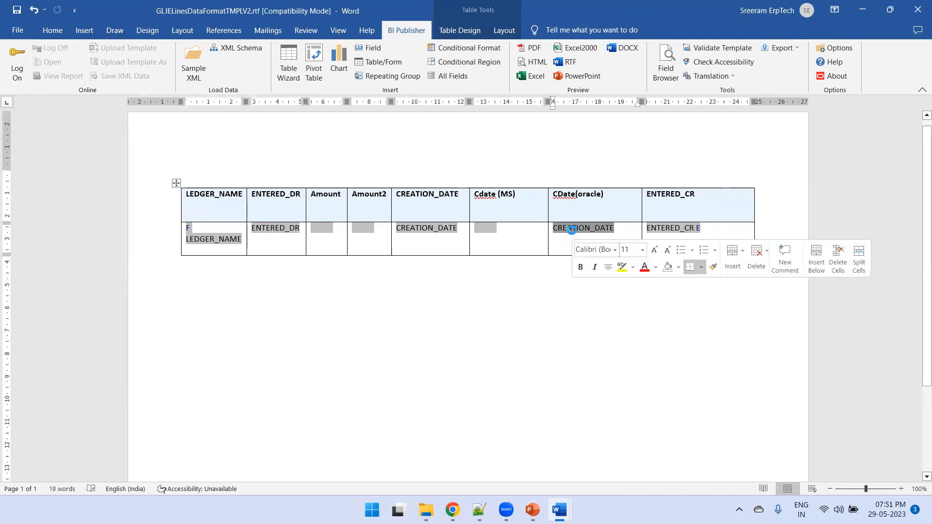
click(155, 120)
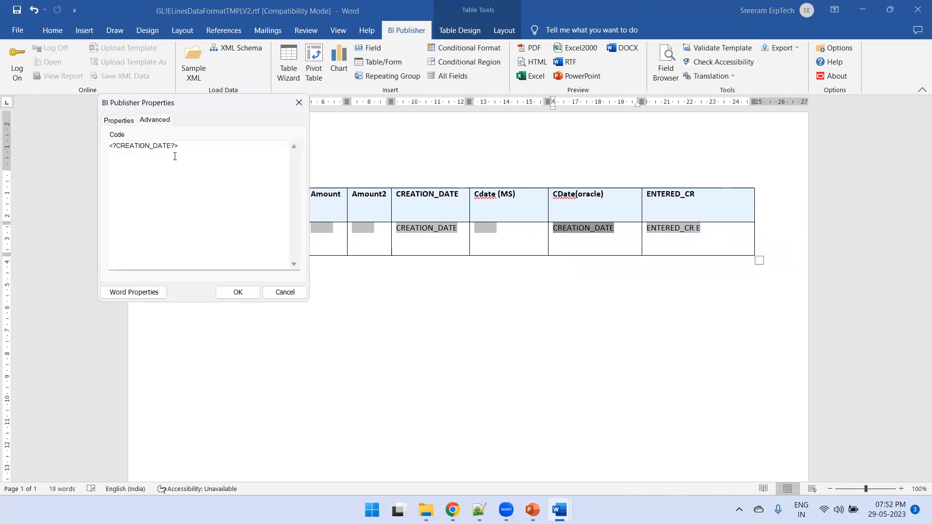
key(ctrl+a)
key(ctrl+v)
click(238, 292)
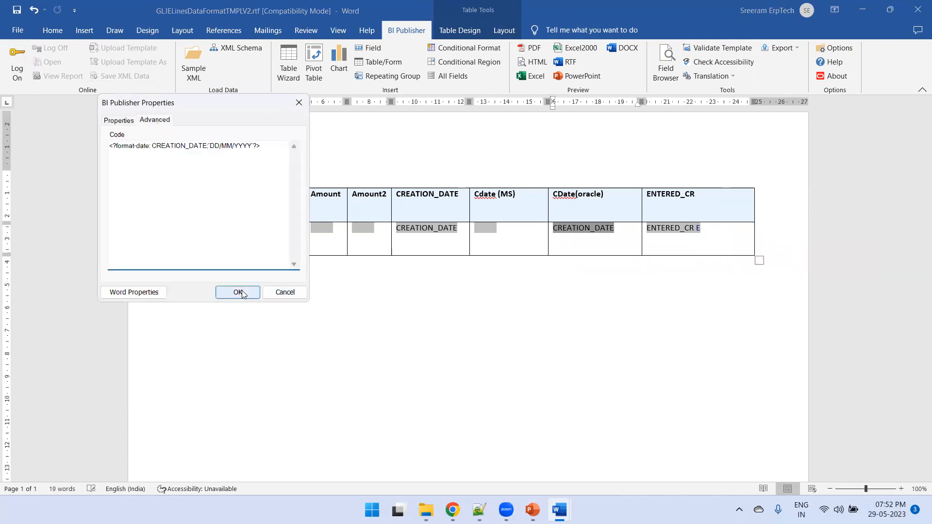
Preview the template as HTML, examine the dates in the CDate(oracle) column, and return to Word.
click(532, 62)
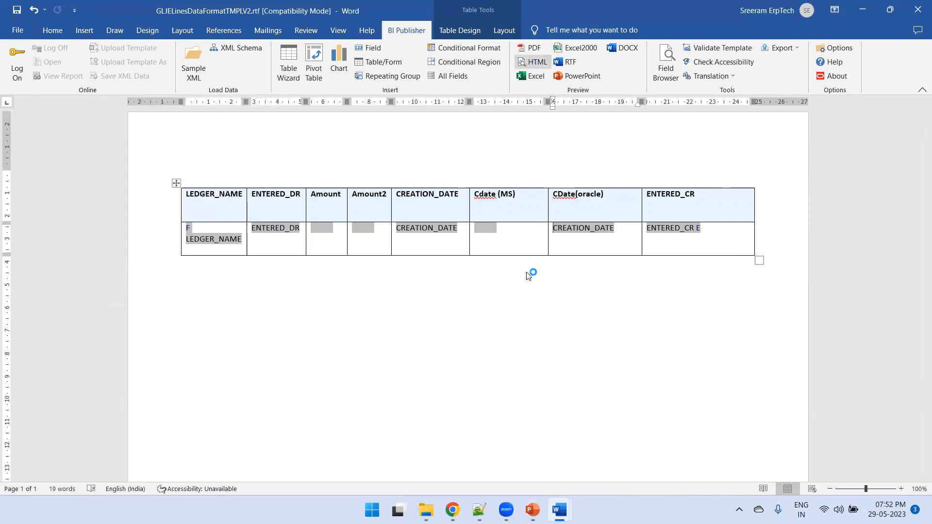
scroll(397, 335, down, 3)
scroll(395, 349, up, 3)
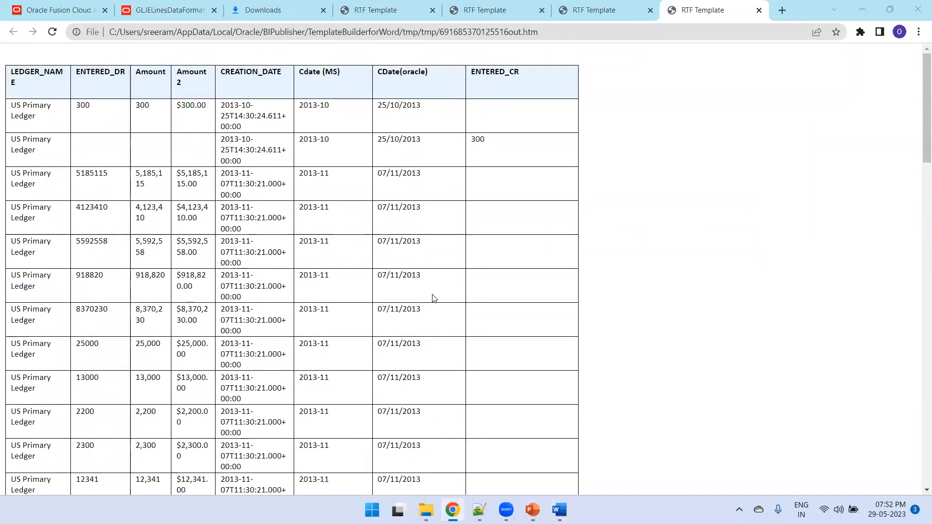
key(alt+Tab)
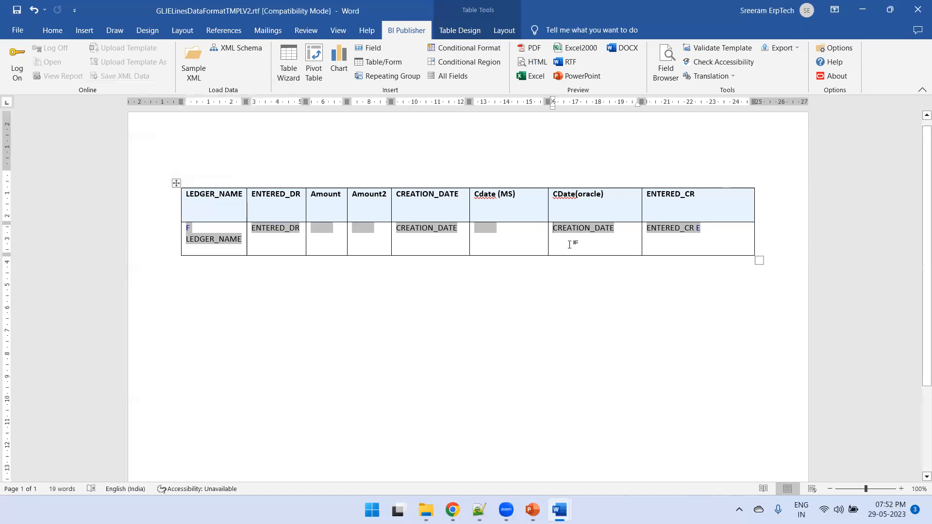
right_click(612, 198)
mouse_move(641, 349)
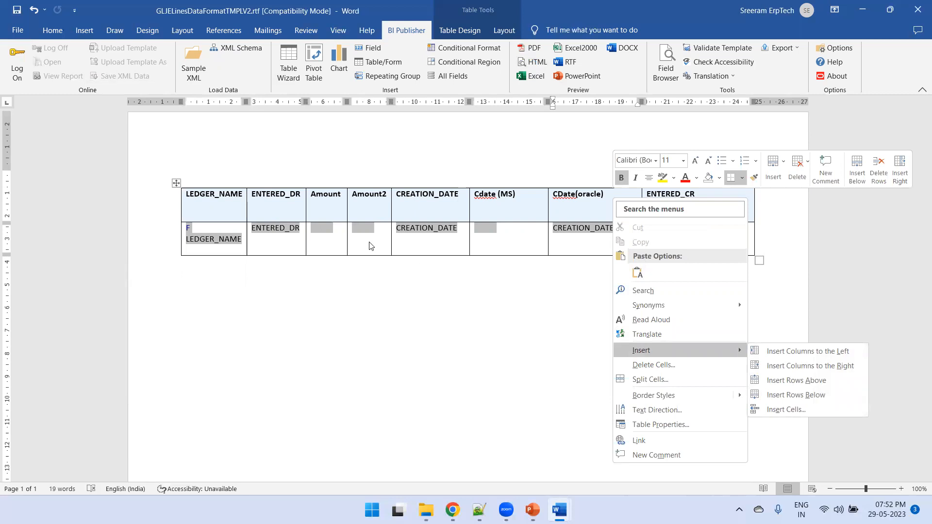
click(357, 196)
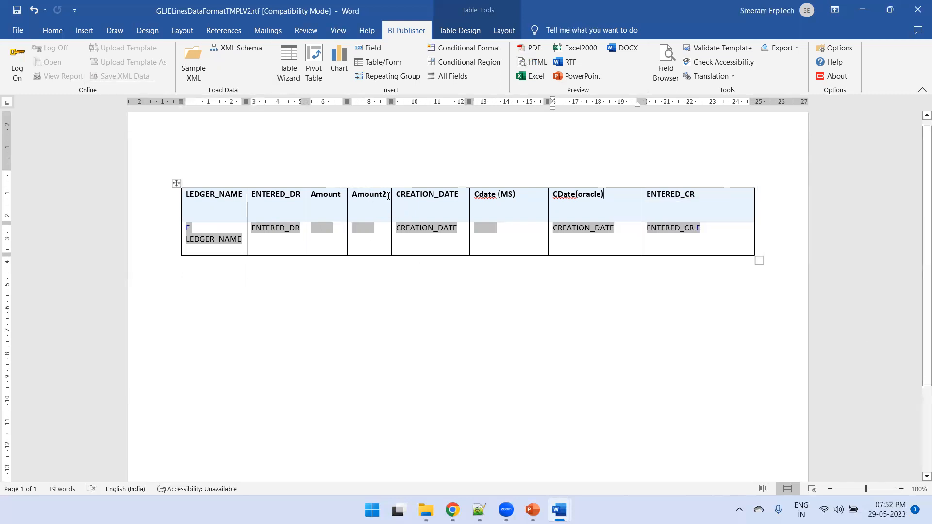
Insert two empty columns between the Amount2 and CREATION_DATE columns.
right_click(388, 196)
mouse_move(448, 348)
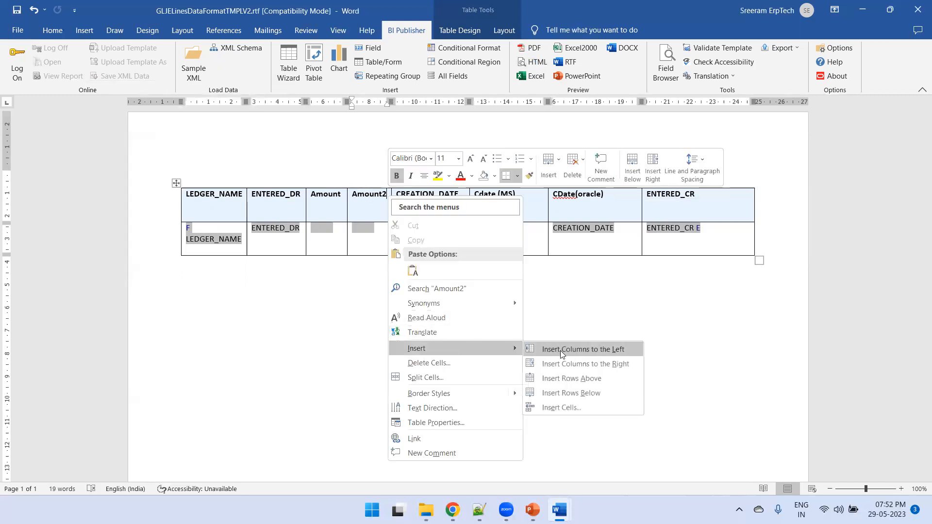
click(585, 364)
click(427, 201)
right_click(426, 205)
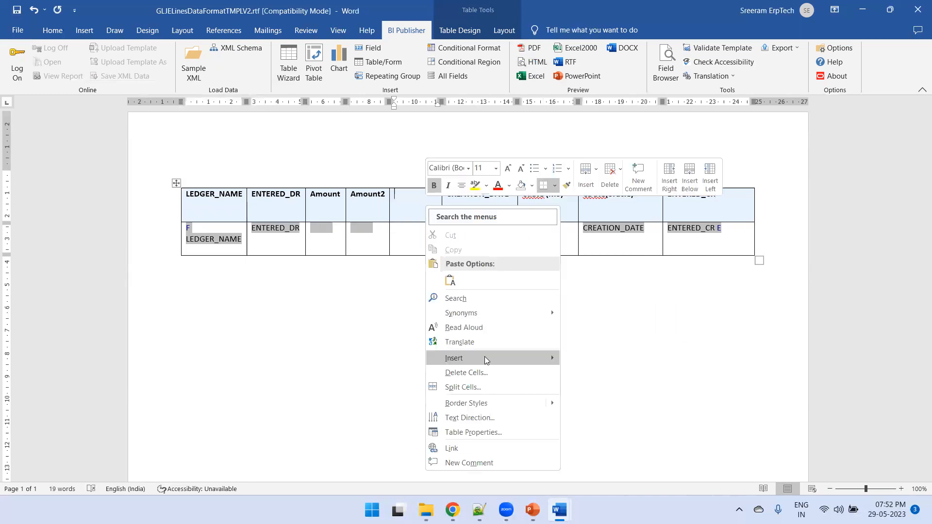
mouse_move(484, 357)
click(592, 372)
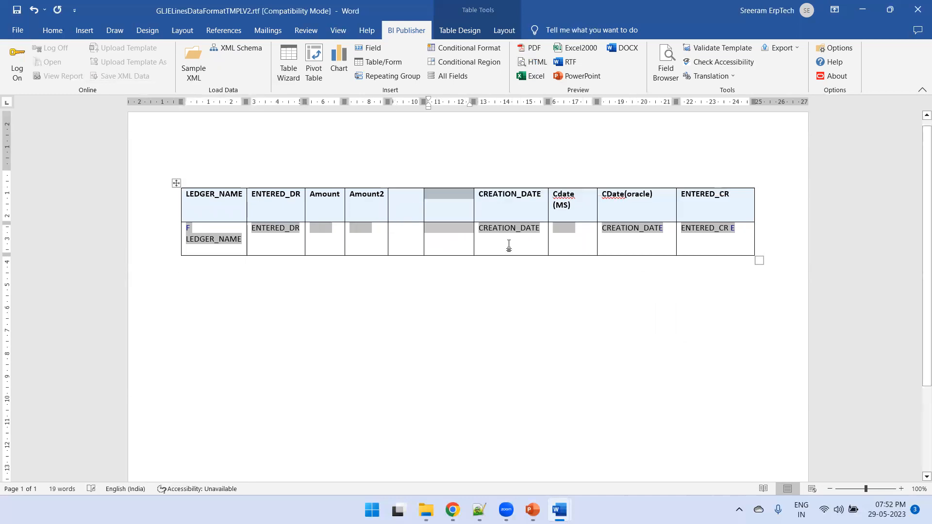
Enter Bold and Color as the headers of the two new columns.
click(398, 215)
text(Bold)
key(Tab)
text(COlor)
key(BackSpace)
key(BackSpace)
key(BackSpace)
key(BackSpace)
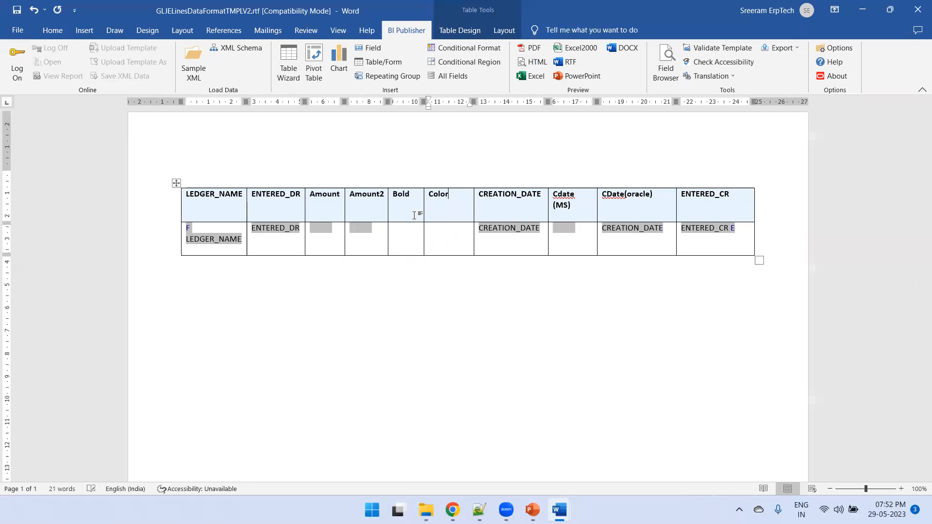
Copy the ENTERED_DR field into the data cells of the Bold and Color columns and save the template.
click(322, 228)
click(292, 233)
key(ctrl+c)
click(397, 233)
key(ctrl+v)
click(486, 229)
key(ctrl+v)
key(ctrl+s)
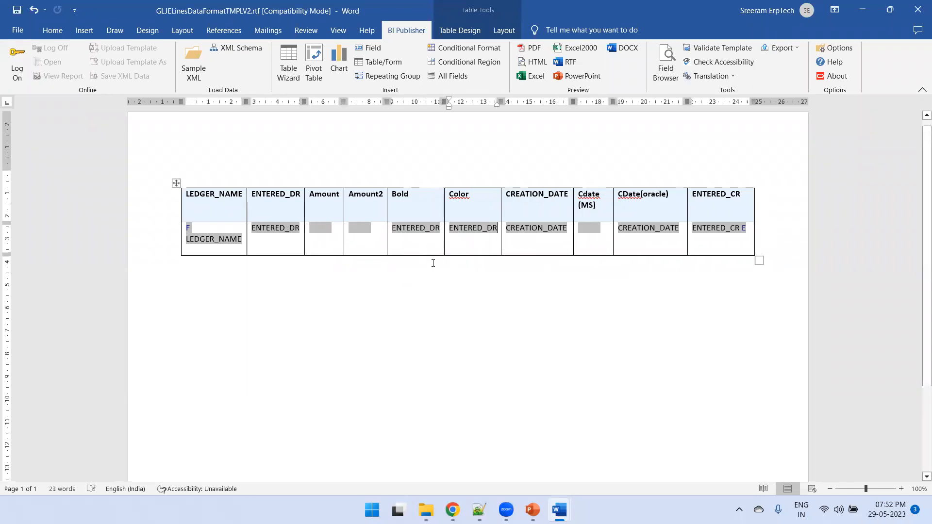
Add a line above the ENTERED_DR field in the Bold column's data cell and paste a second ENTERED_DR field there.
click(394, 228)
key(Return)
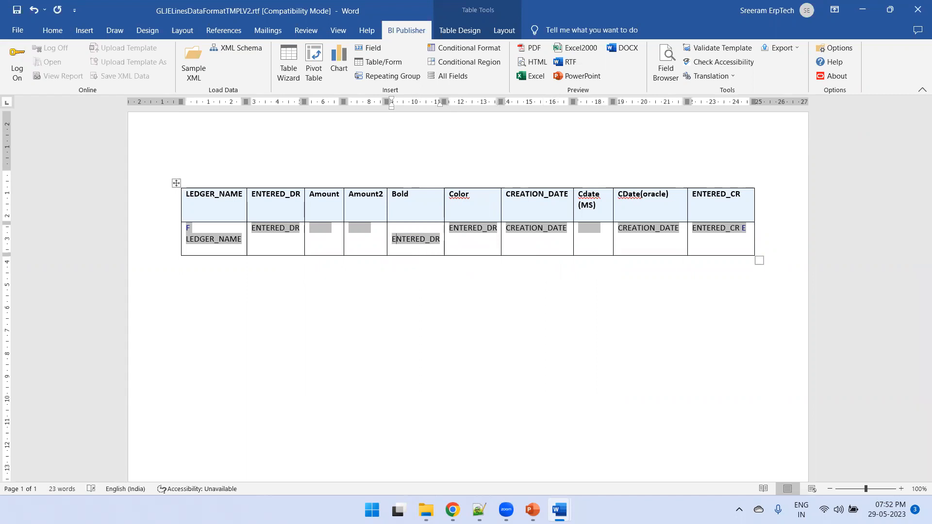
double_click(427, 240)
click(410, 231)
key(ctrl+v)
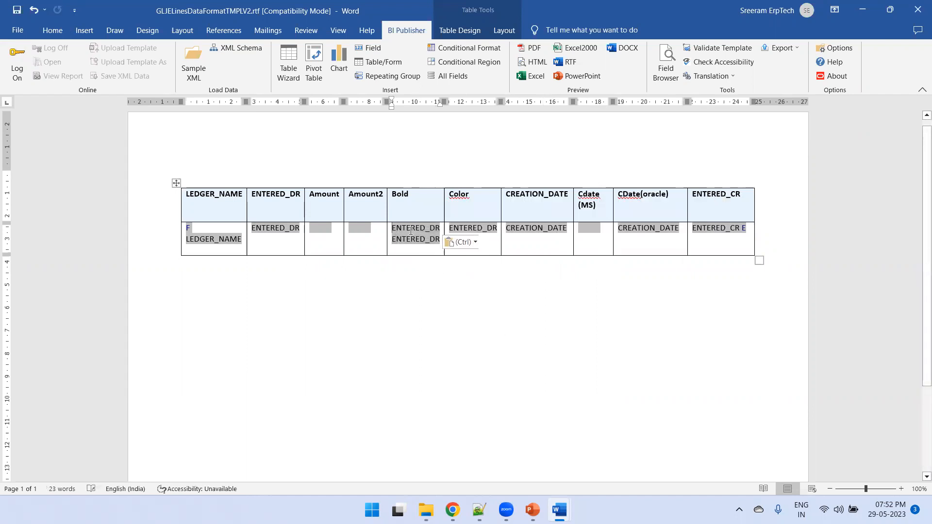
Set the display text of the upper ENTERED_DR field in the Bold cell to FT.
double_click(415, 227)
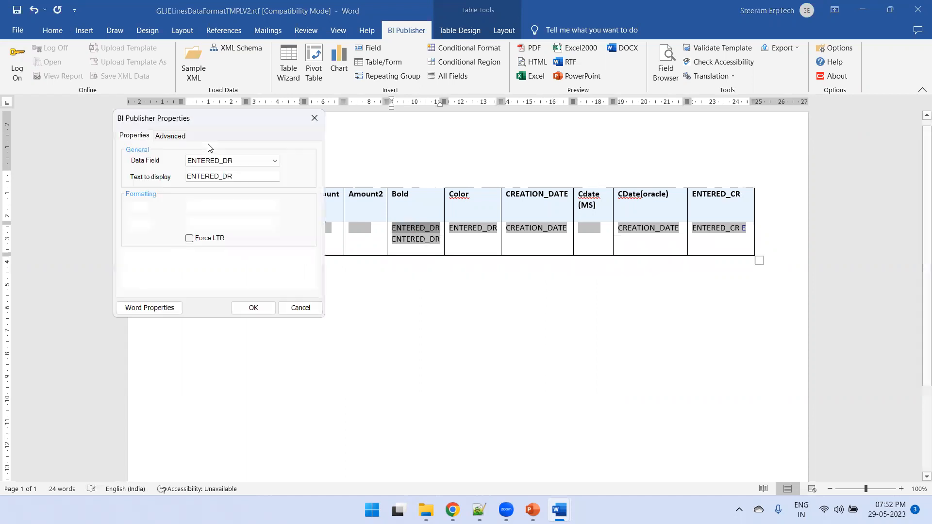
double_click(237, 177)
text(FT)
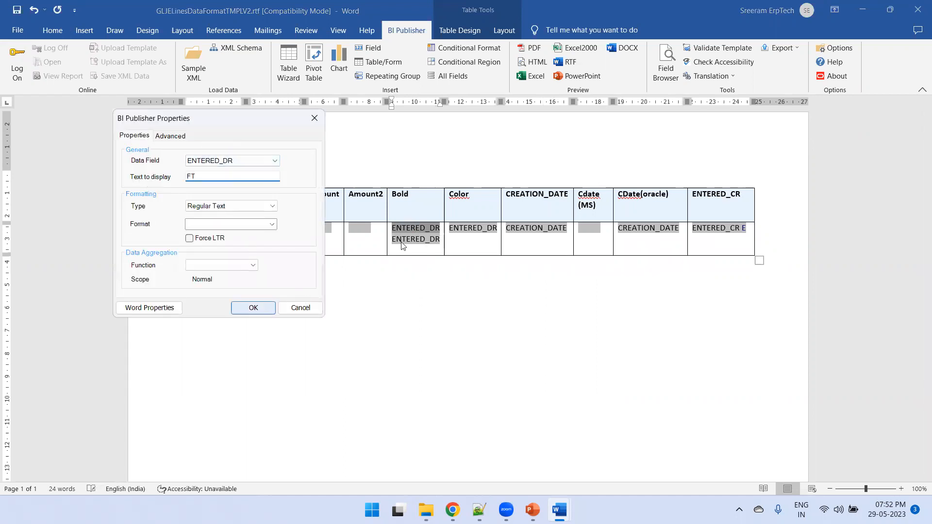
key(Return)
Open the FT field's properties, then switch to PowerPoint and copy the font-weight bold condition from the Conditional Format – Bold & Color slide.
right_click(396, 226)
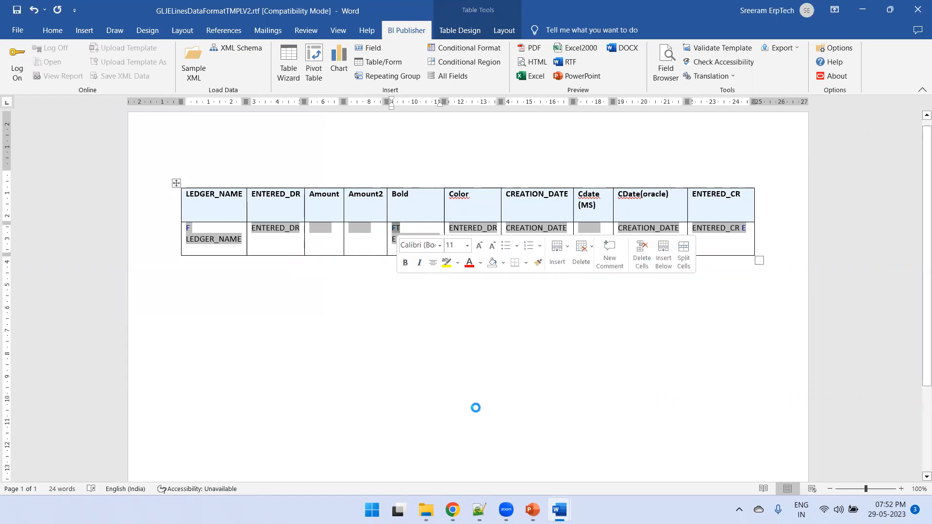
click(532, 510)
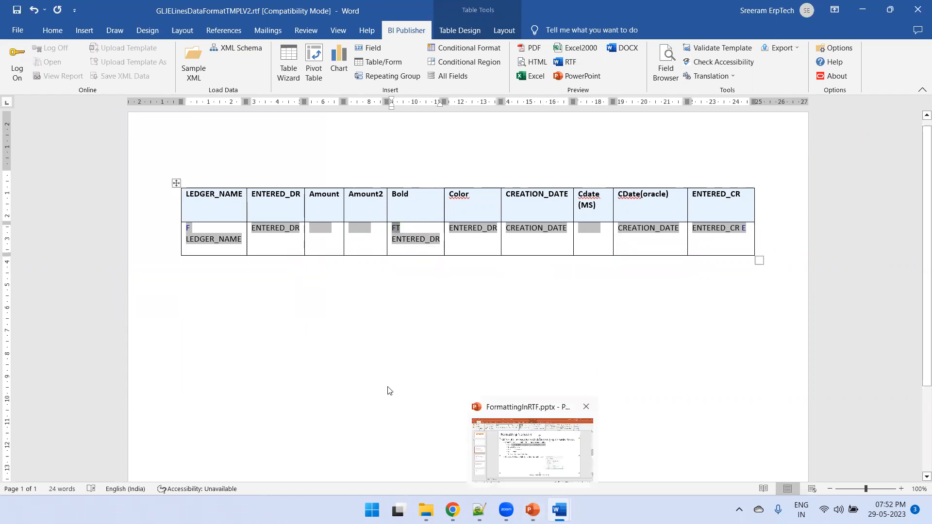
click(61, 297)
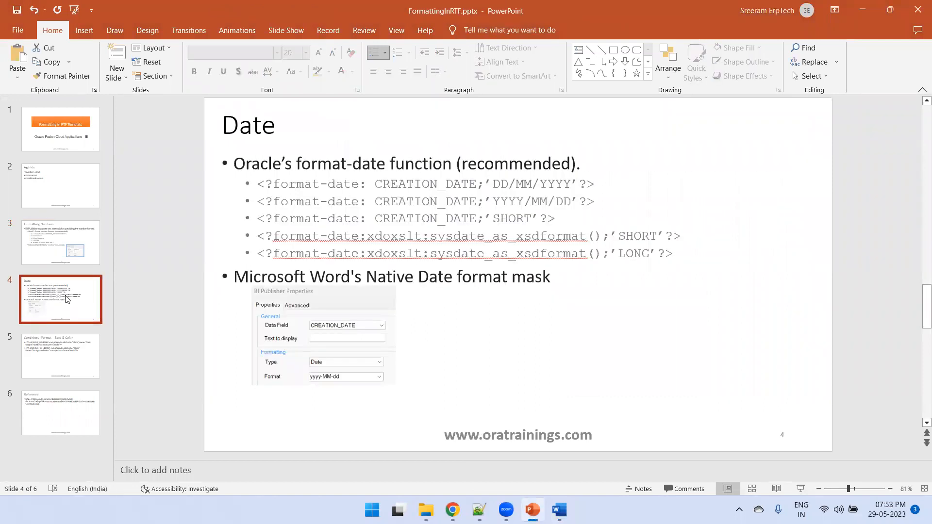
click(70, 342)
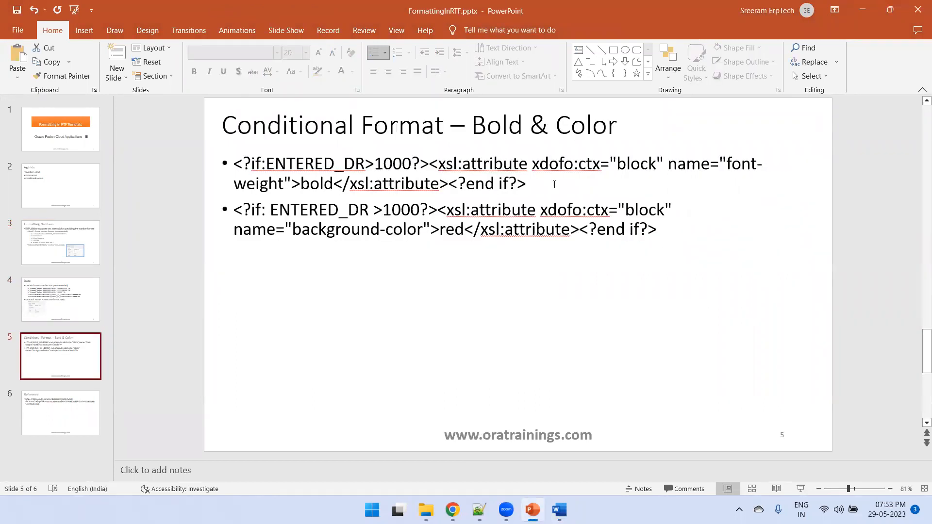
mouse_move(554, 184)
mouse_down()
mouse_move(438, 185)
mouse_move(245, 162)
mouse_up()
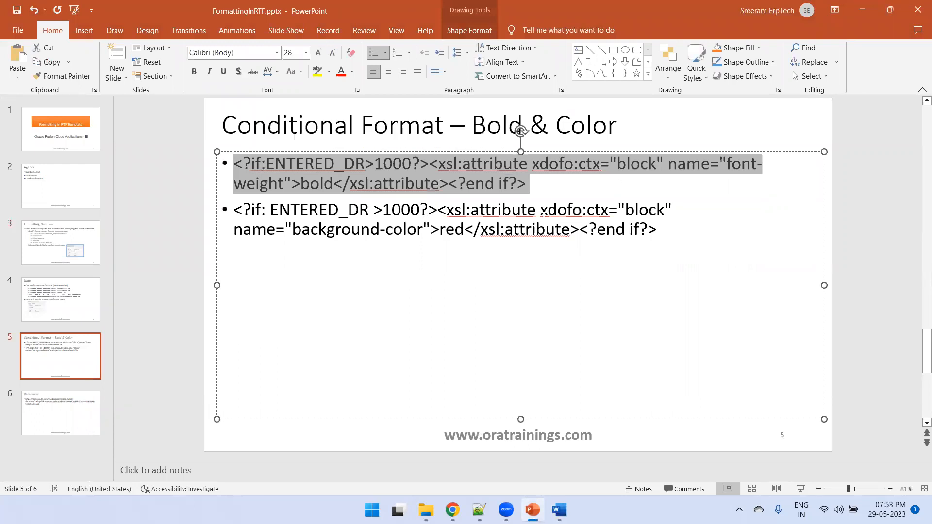
Back in Word, replace the FT field's help text with <?if:ENTERED_DR>1000?><xsl:attribute xdofo:ctx="block" name="font-weight">bold</xsl:attribute><?end if?>.
key(alt+Tab)
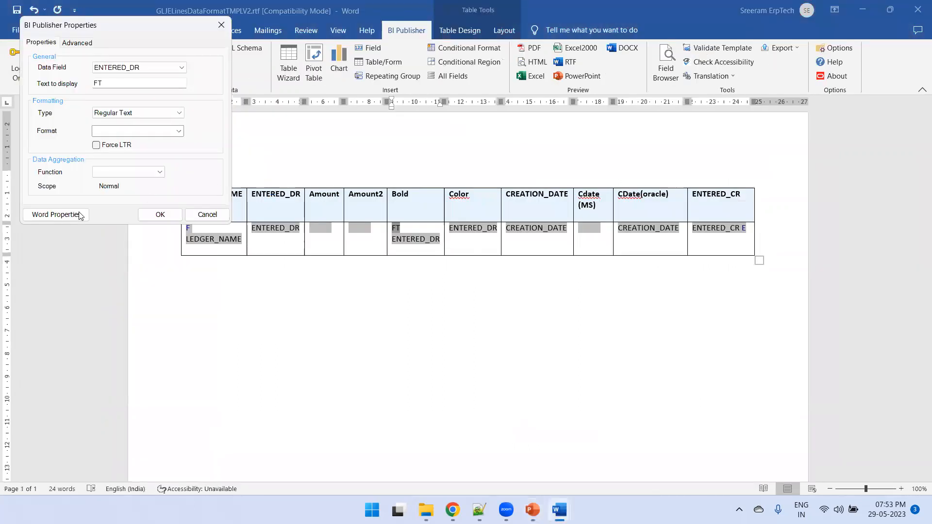
click(55, 214)
click(365, 338)
key(ctrl+a)
key(ctrl+v)
click(491, 317)
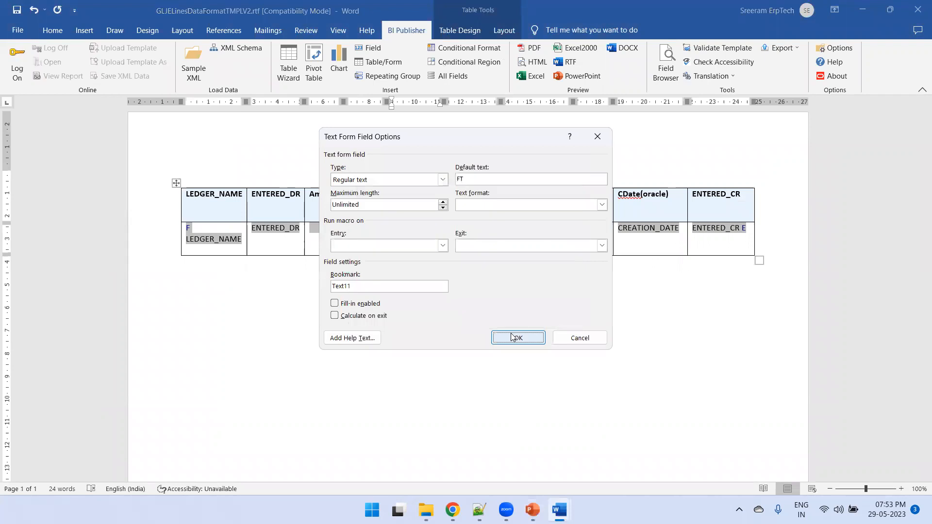
click(512, 337)
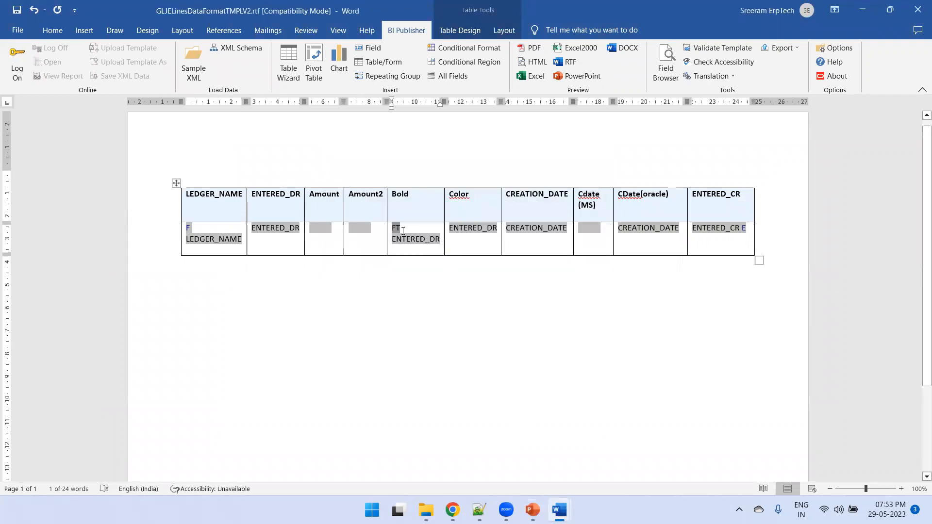
Examine the FT field's conditional code in the Field Browser.
drag(394, 228, 407, 227)
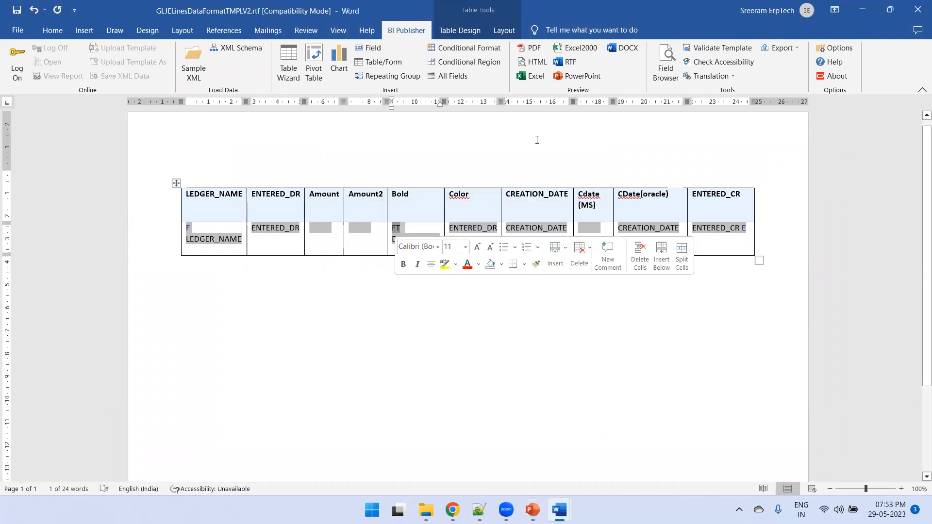
click(666, 77)
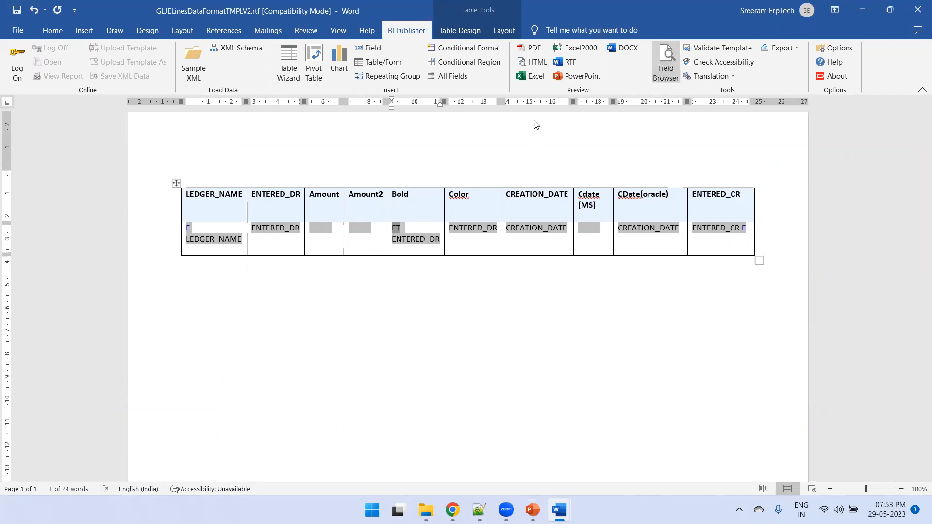
click(663, 55)
click(717, 112)
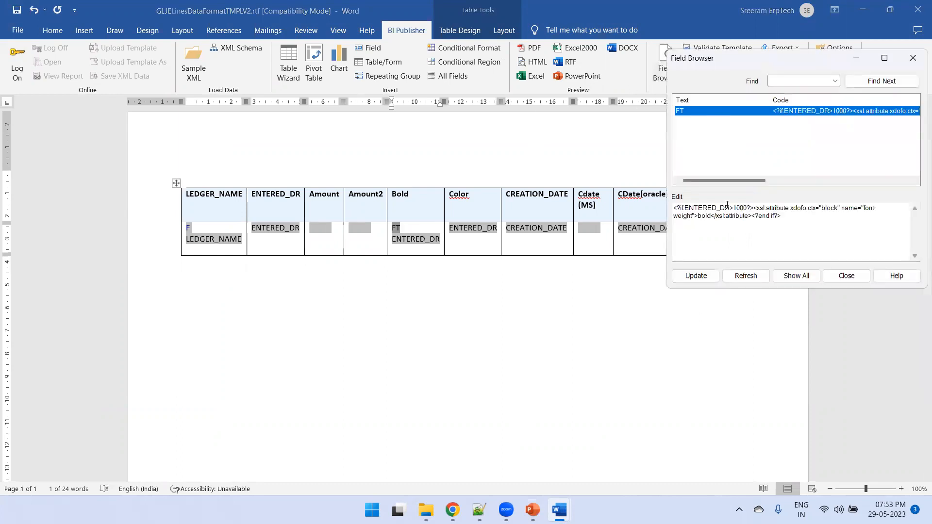
click(795, 218)
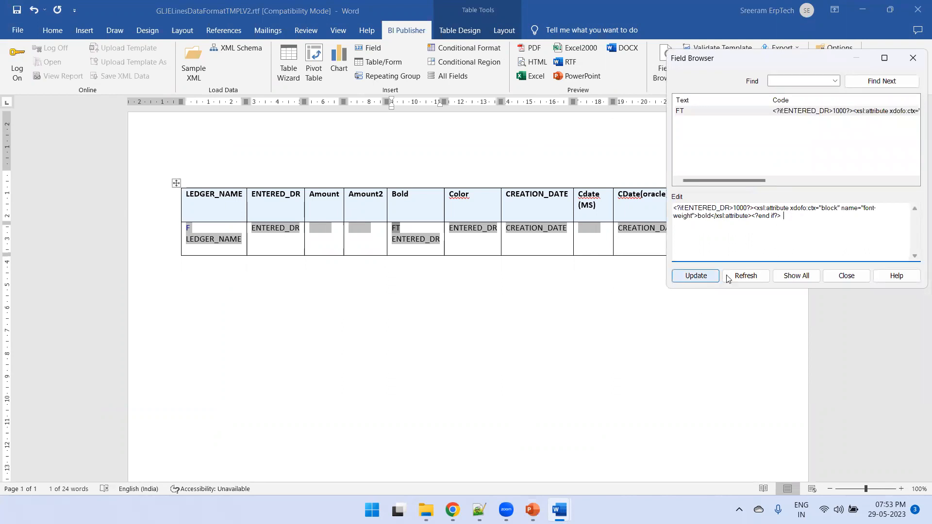
click(578, 257)
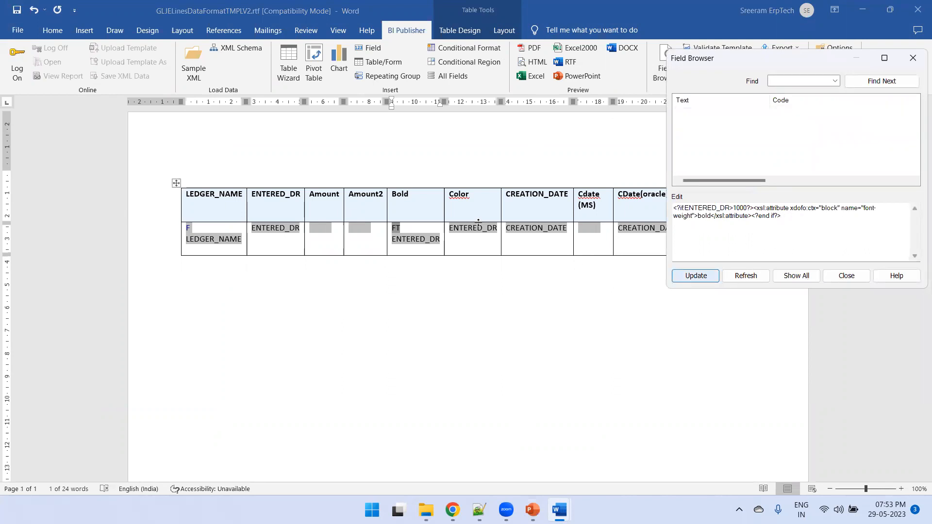
Preview the template as HTML and check the Bold column of the output in Chrome.
click(532, 61)
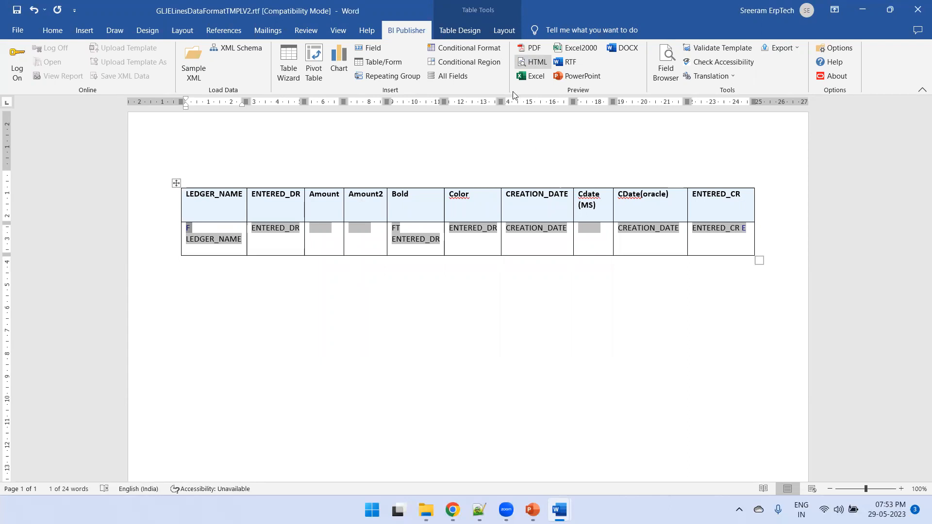
mouse_move(450, 507)
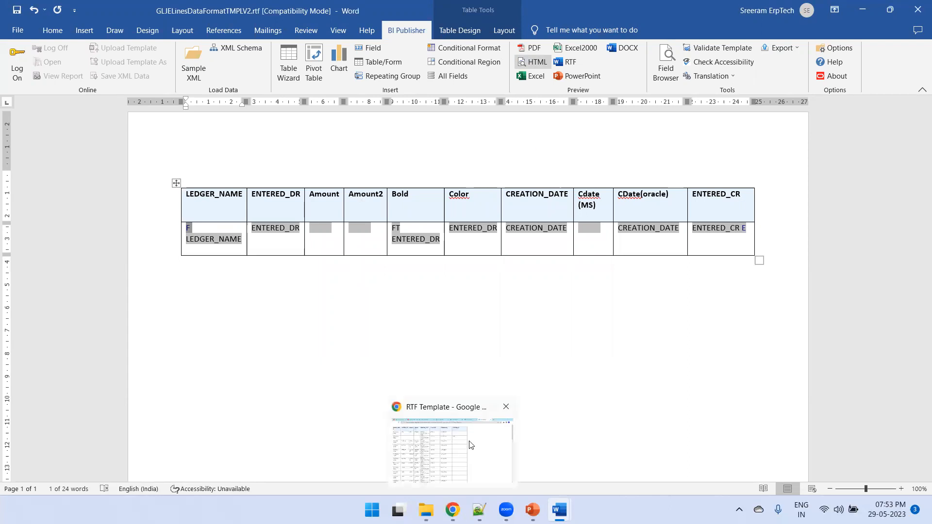
click(469, 444)
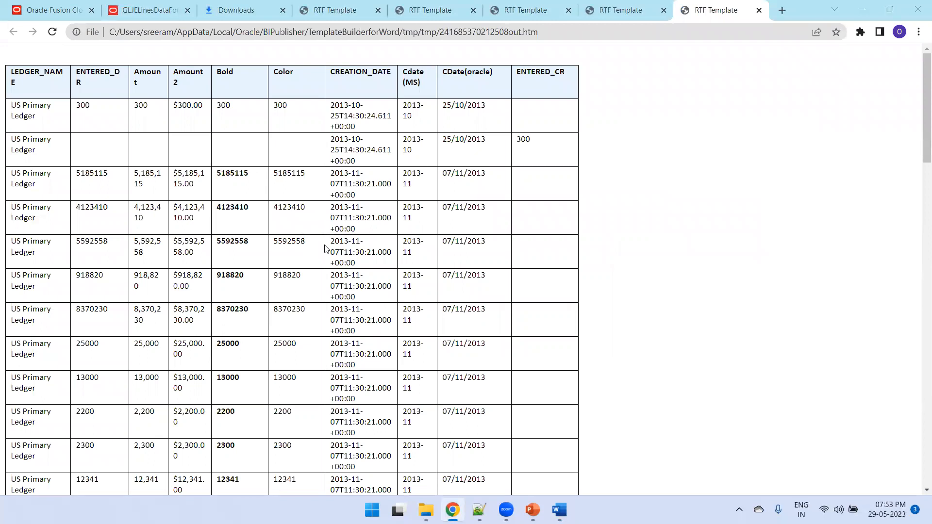
Back in Word, add a line above ENTERED_DR in the Color cell and paste a copy of the Bold cell's FT field there.
key(alt+Tab)
click(454, 229)
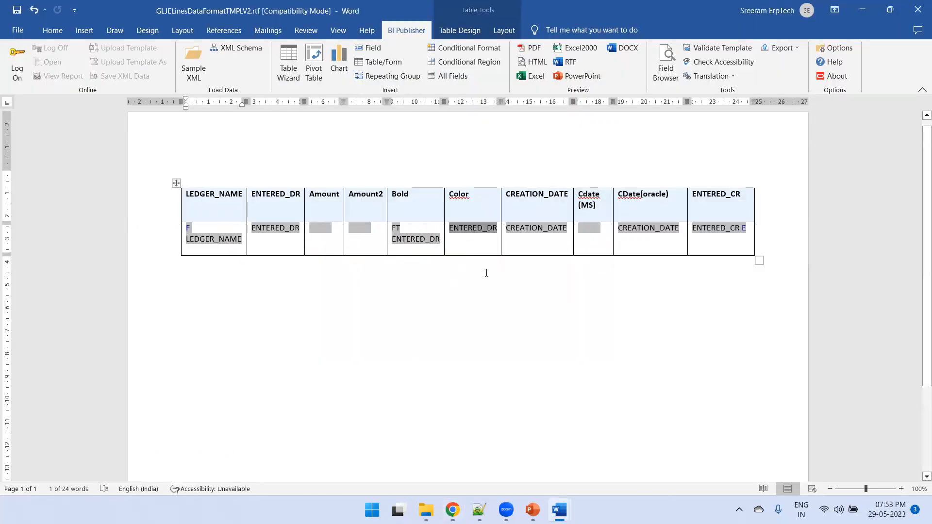
key(Return)
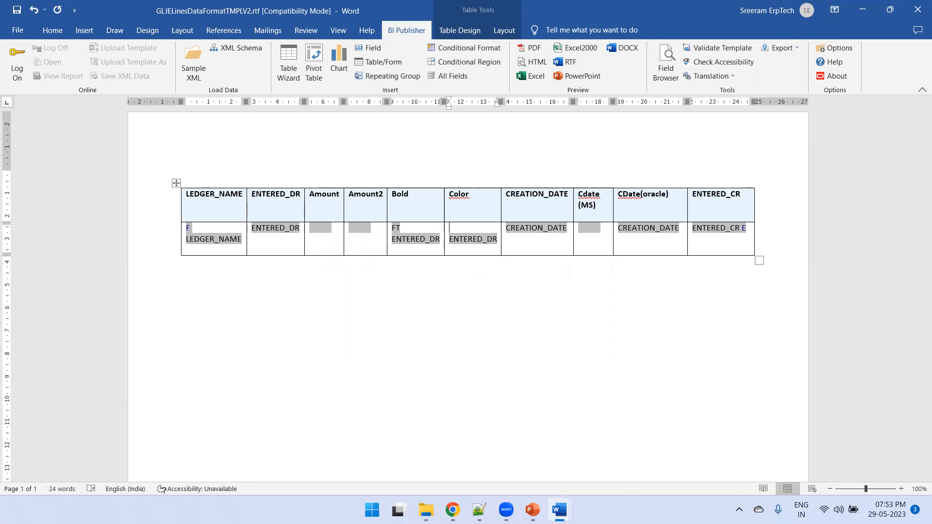
click(404, 228)
key(ctrl+c)
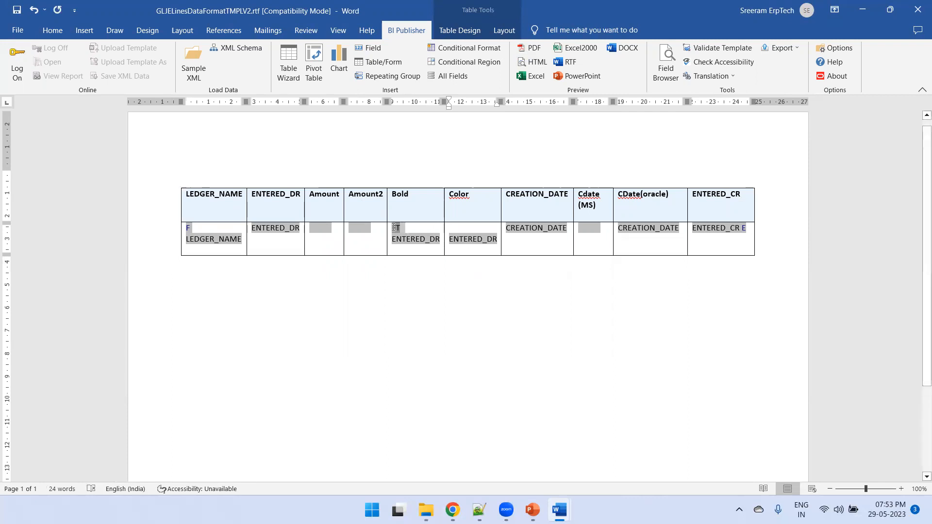
click(459, 228)
key(ctrl+v)
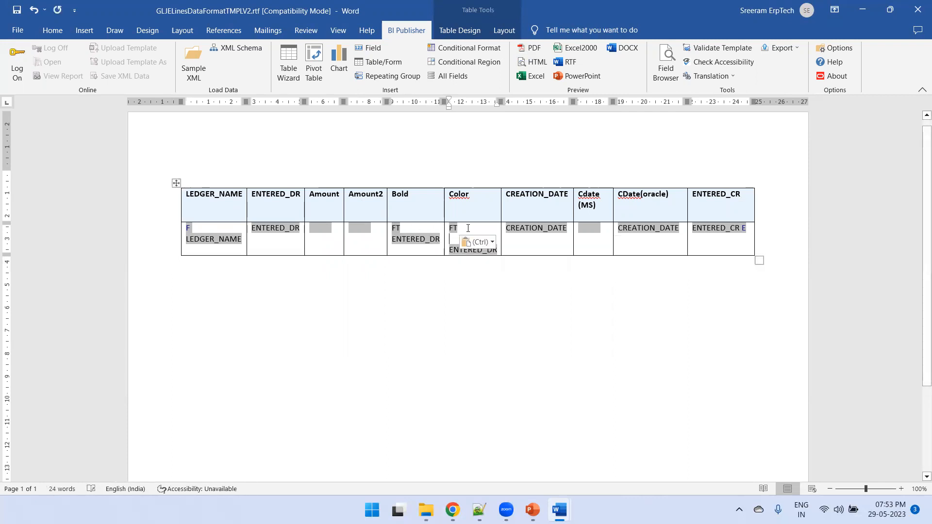
Copy the background-color red condition from the PowerPoint slide and try to replace the Color cell's FT field code with it in the field properties.
double_click(454, 228)
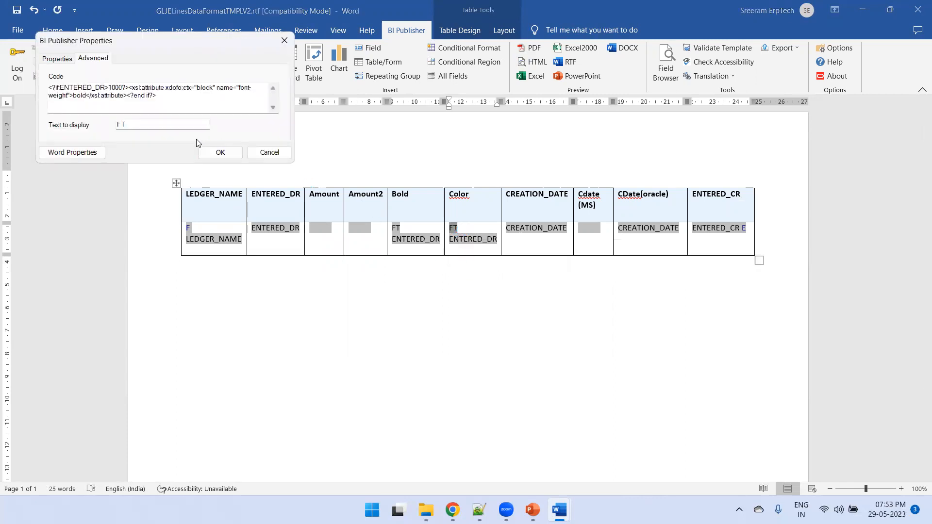
mouse_move(544, 496)
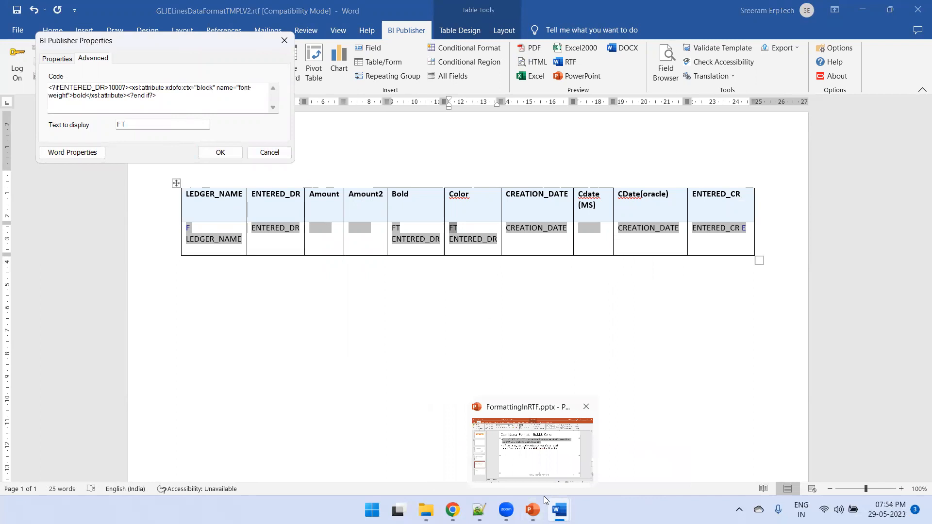
click(543, 497)
drag(655, 228, 234, 210)
key(ctrl+c)
key(alt+Tab)
click(213, 104)
key(ctrl+a)
key(ctrl+v)
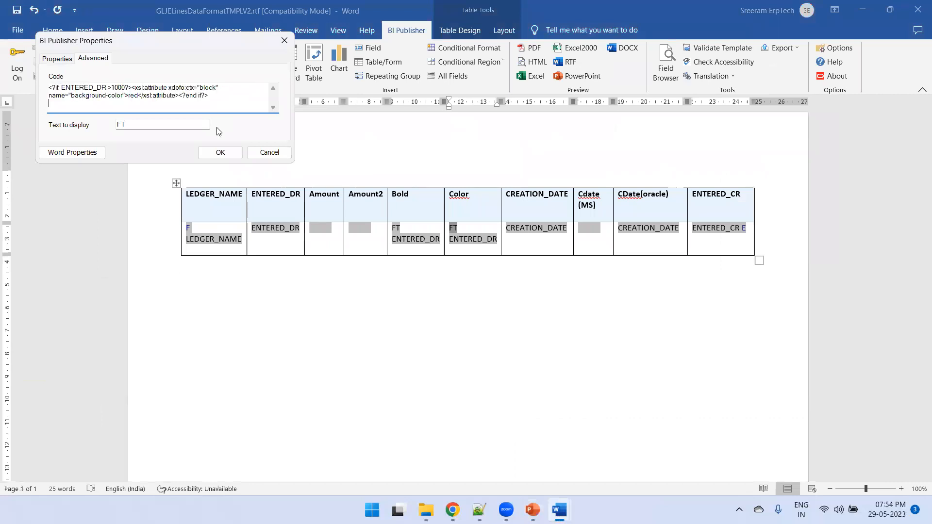
click(220, 152)
Preview the template as HTML, look through the Color column, and return to Word.
click(534, 62)
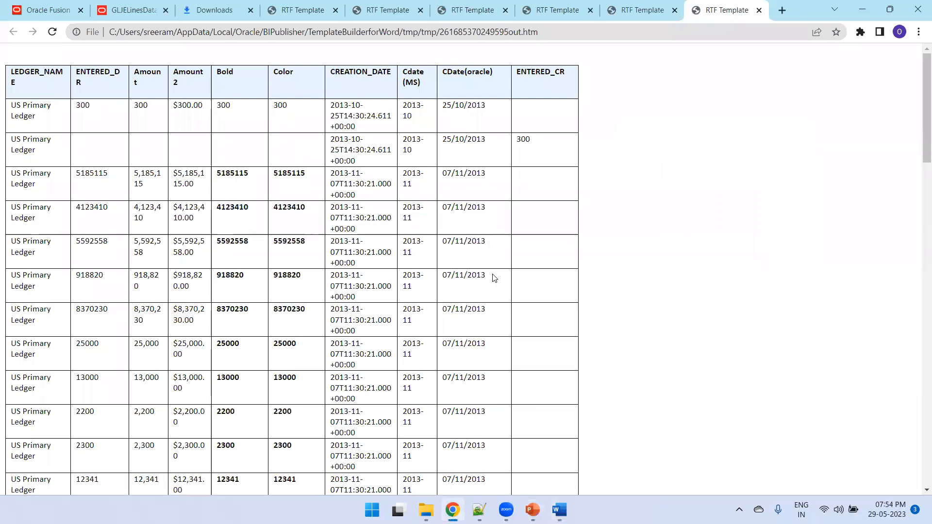
scroll(489, 271, down, 7)
scroll(479, 276, up, 2)
scroll(480, 276, up, 5)
key(alt+Tab)
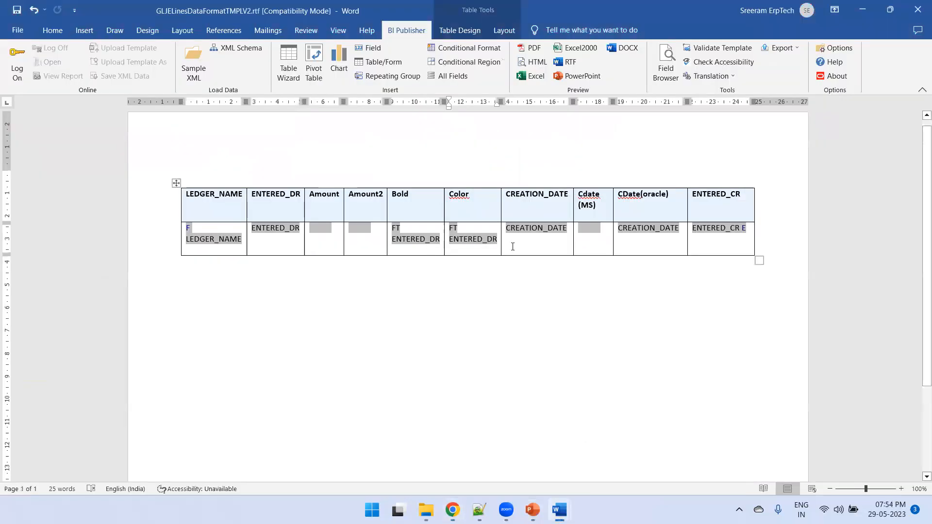
Open the properties of the Color cell's FT field, copy the background-color condition again from PowerPoint, and return to Word.
double_click(513, 247)
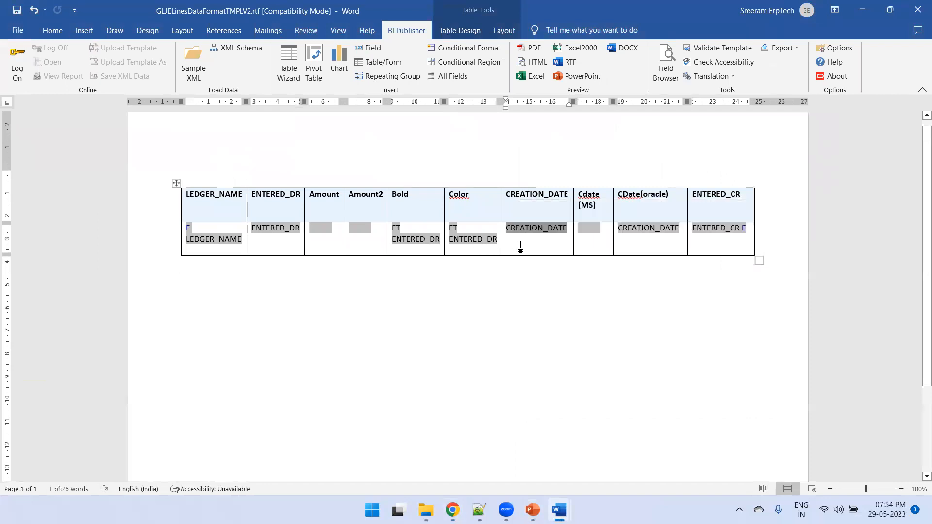
double_click(454, 230)
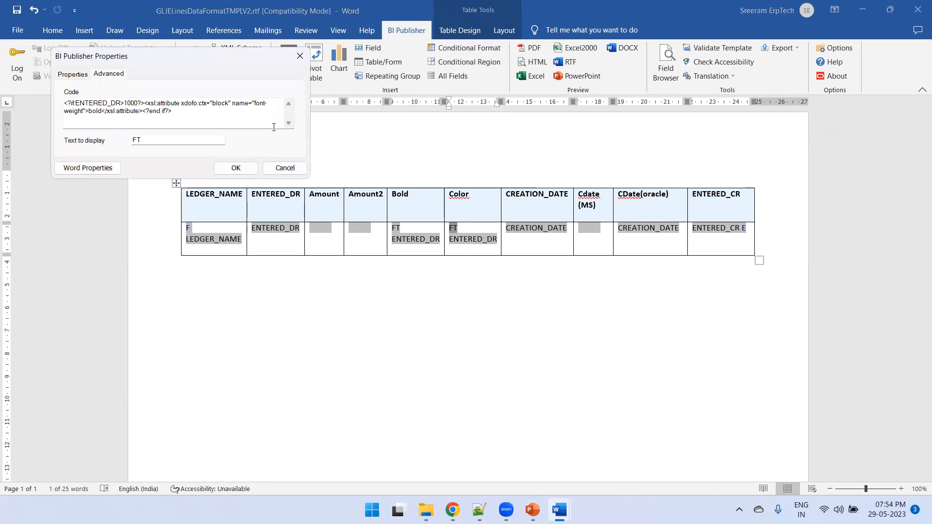
click(253, 119)
key(alt+Tab)
drag(658, 236, 234, 221)
key(alt+Tab)
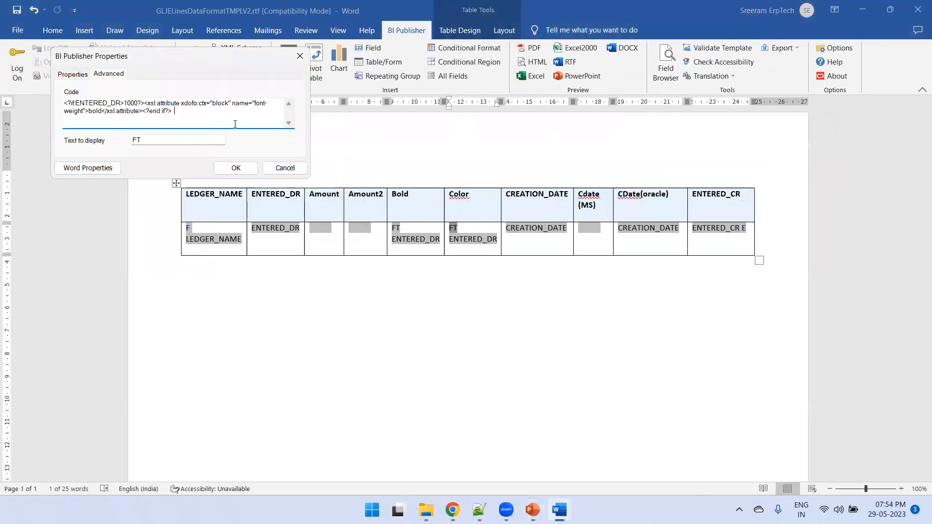
Try once more to overwrite the FT field's code with the background-color condition in its properties.
key(ctrl+a)
key(ctrl+v)
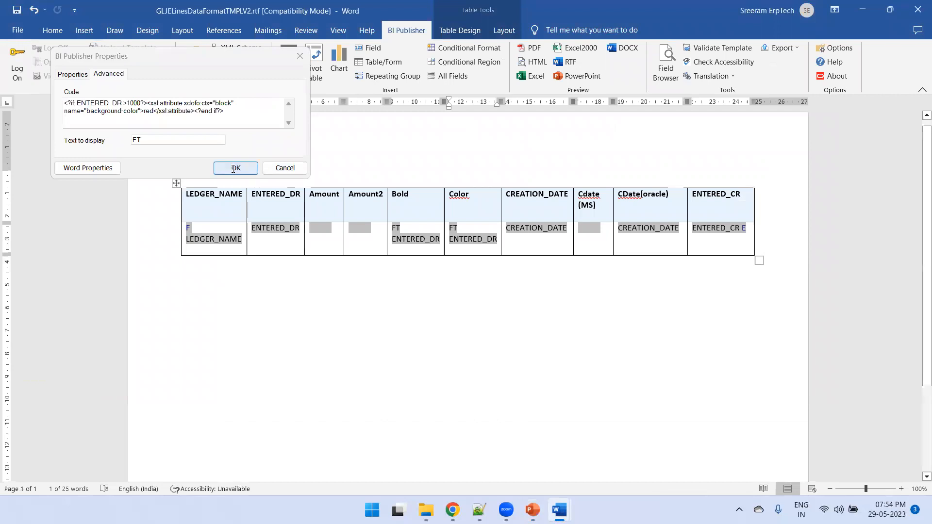
click(236, 168)
In the Field Browser, update the Color cell's FT code to <?if: ENTERED_DR >1000?><xsl:attribute xdofo:ctx="block" name="background-color">red</xsl:attribute><?end if?>.
click(474, 233)
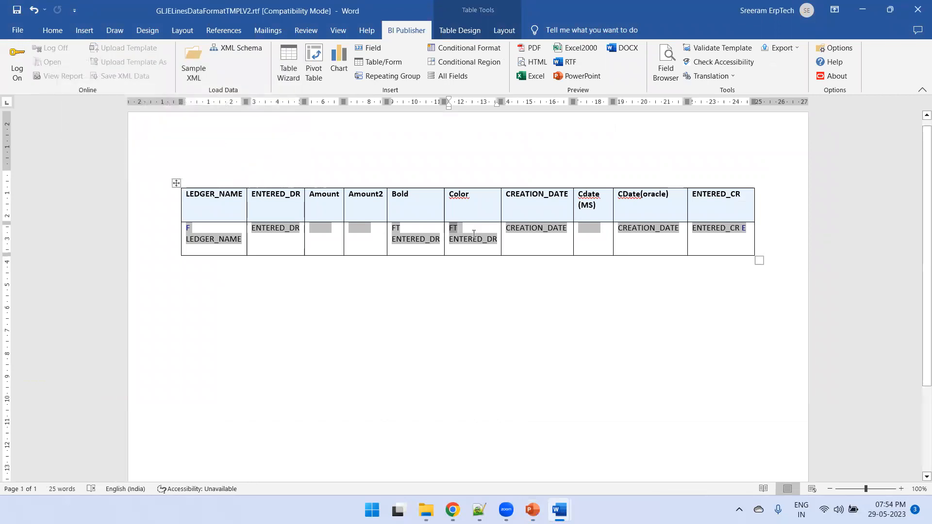
click(663, 69)
click(751, 112)
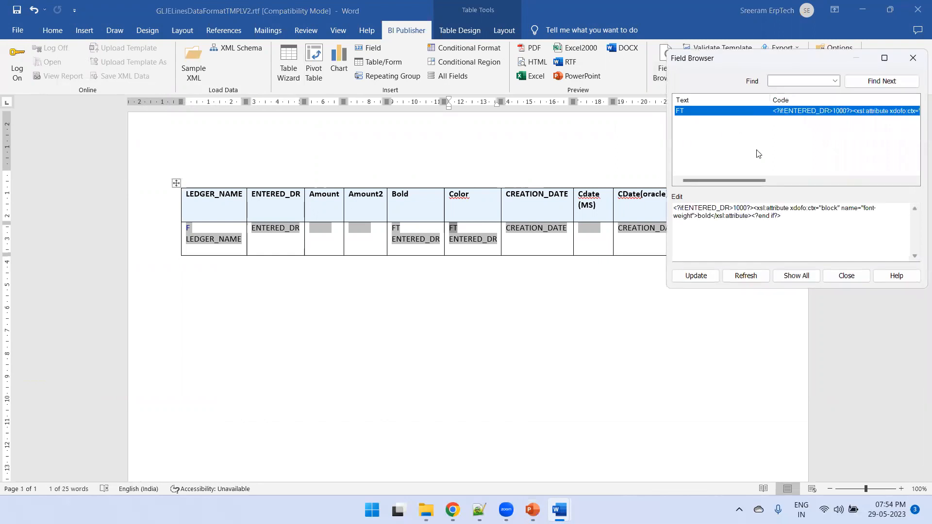
click(812, 232)
key(ctrl+a)
key(ctrl+v)
click(701, 275)
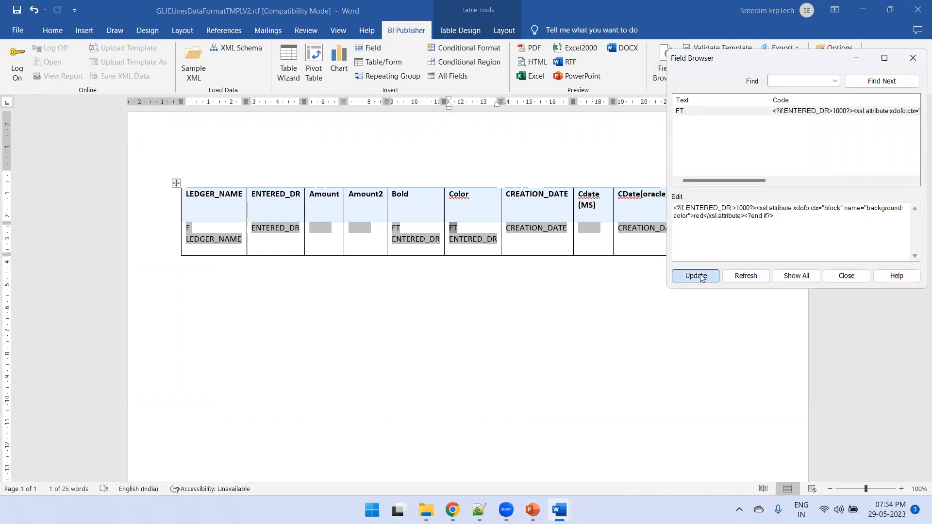
click(823, 276)
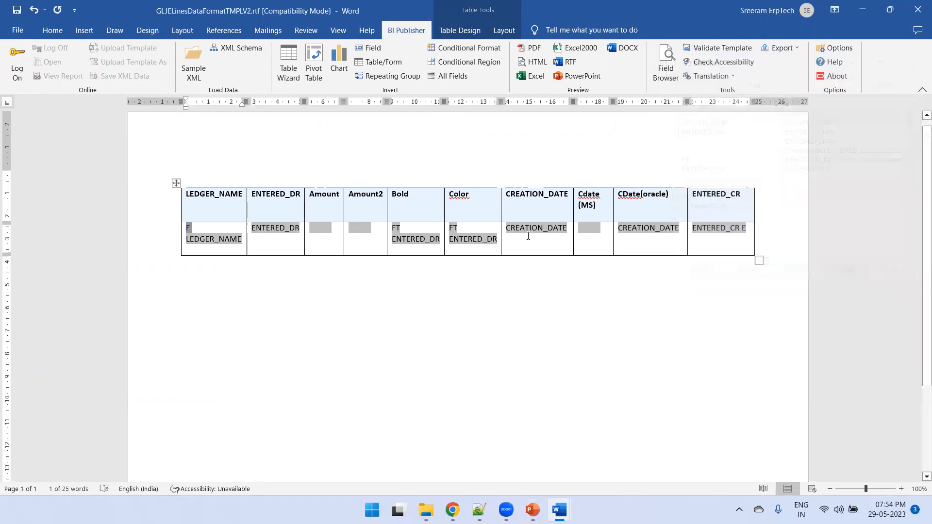
Check the Color cell's FT field code in the Field Browser, then close it.
click(666, 63)
click(759, 112)
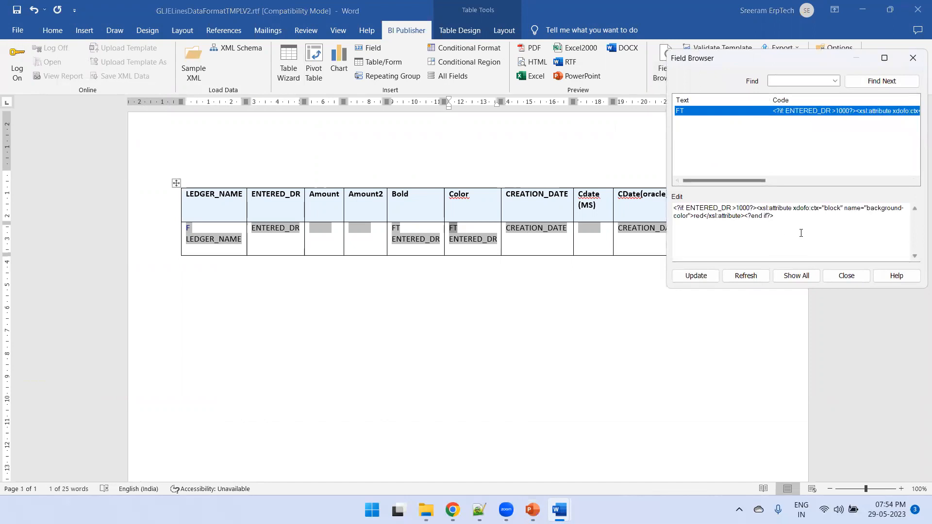
click(837, 276)
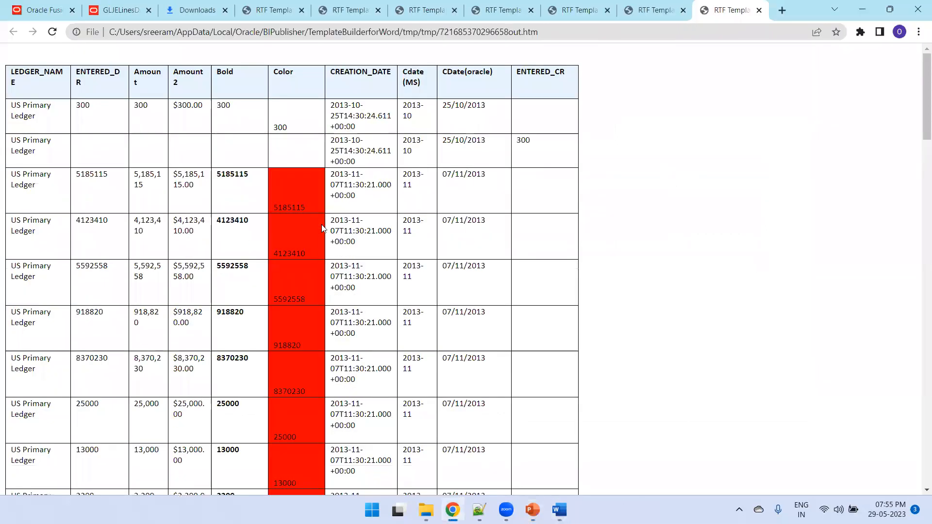
Look through the HTML preview in Chrome to check the Color column's conditional background on the journal lines.
scroll(332, 301, down, 5)
scroll(333, 301, down, 15)
scroll(252, 221, up, 20)
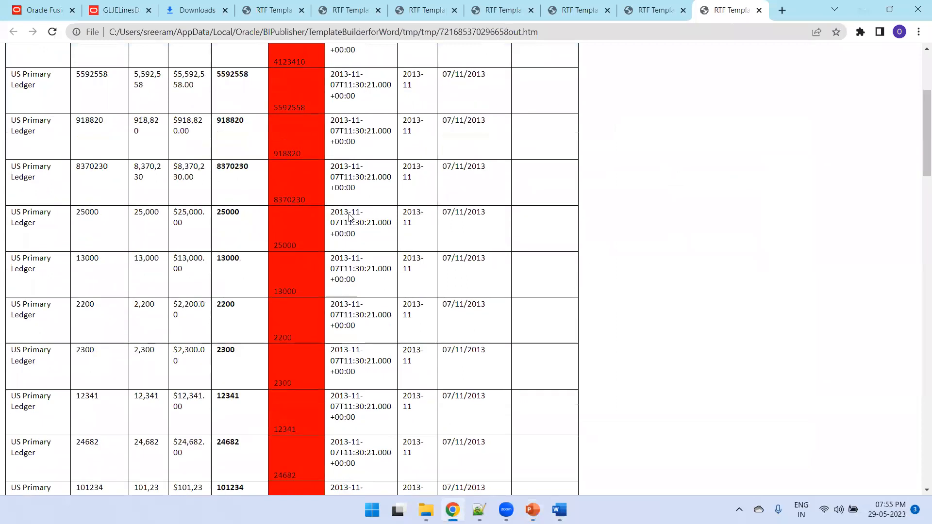